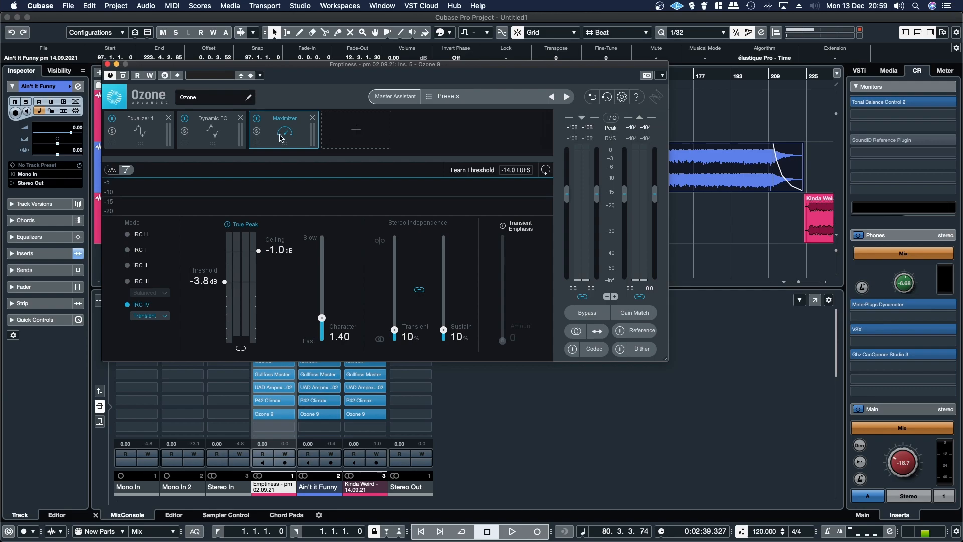
Review the Equalizer 1, Dynamic EQ and Maximizer modules in the Emptiness track's Ozone 9 and reposition its window.
left_click_drag(301, 70, 418, 118)
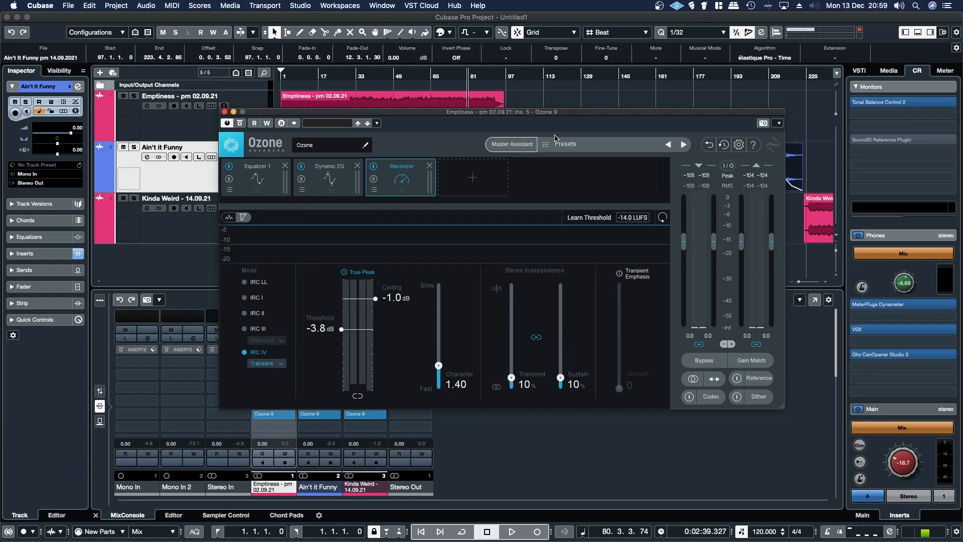
left_click_drag(427, 111, 425, 50)
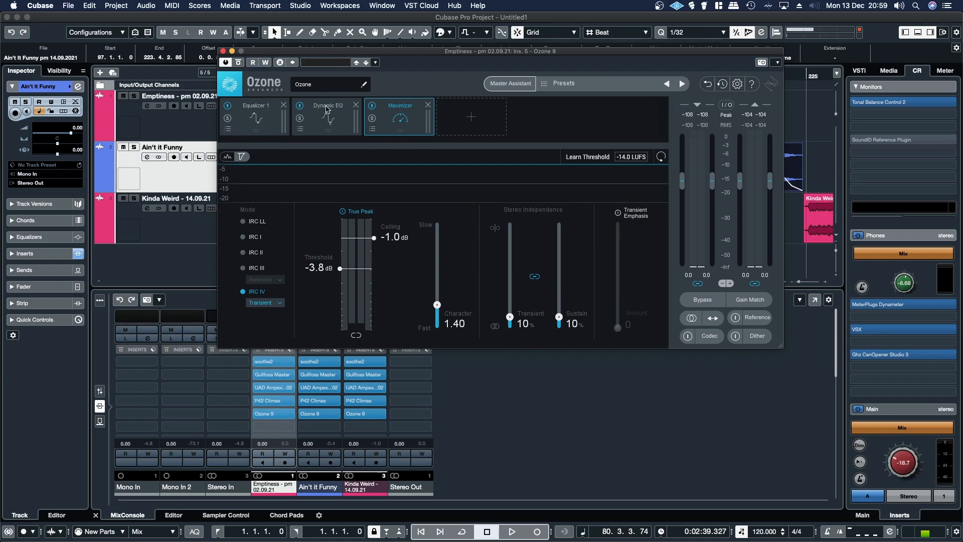
left_click(252, 107)
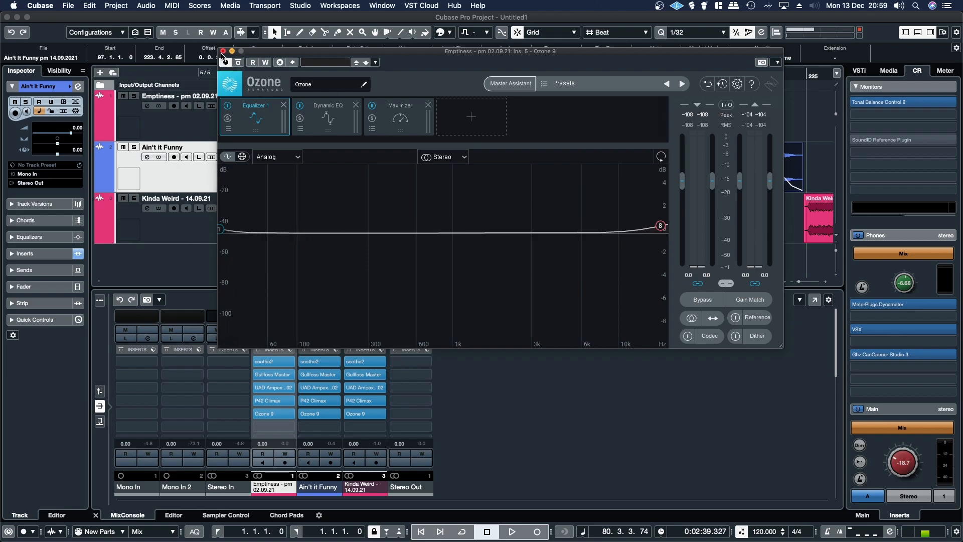
left_click(342, 115)
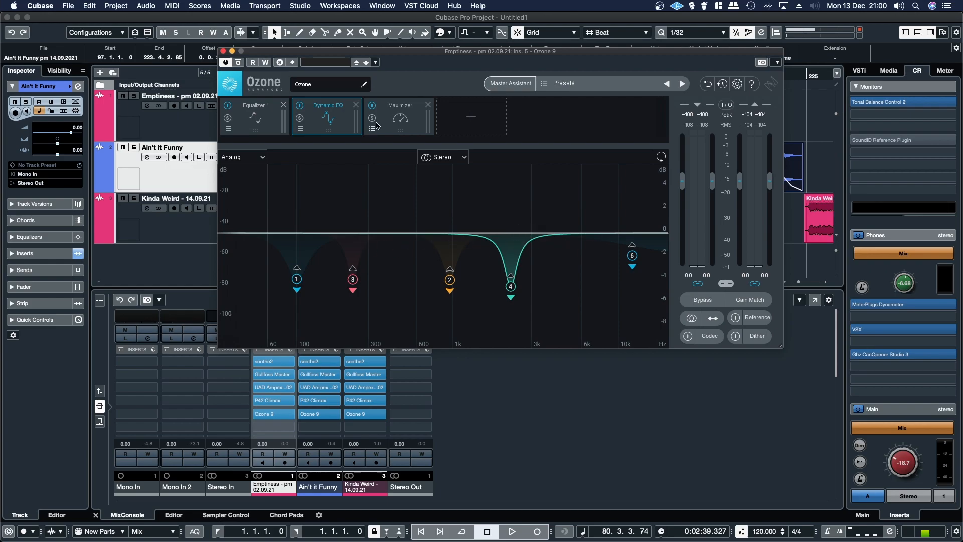
left_click(397, 113)
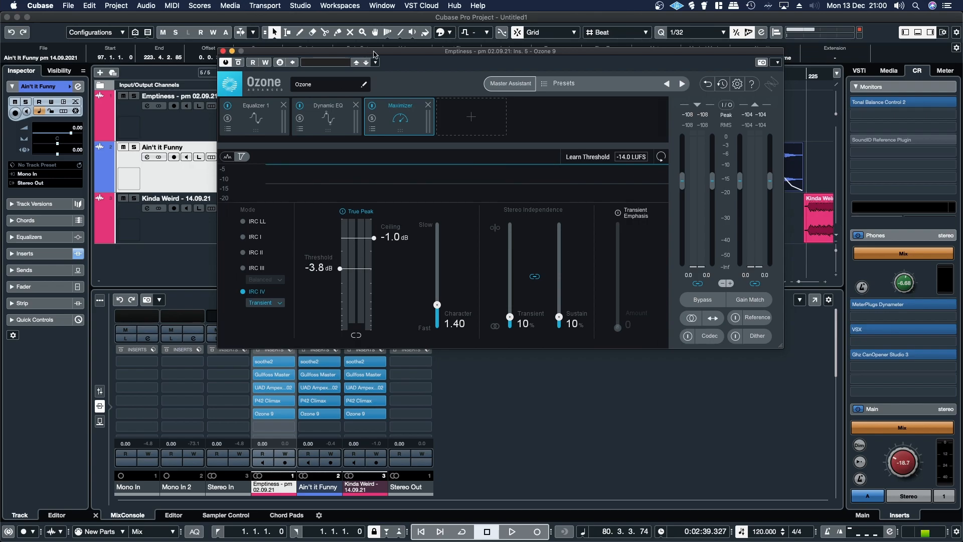
left_click_drag(377, 54, 193, 214)
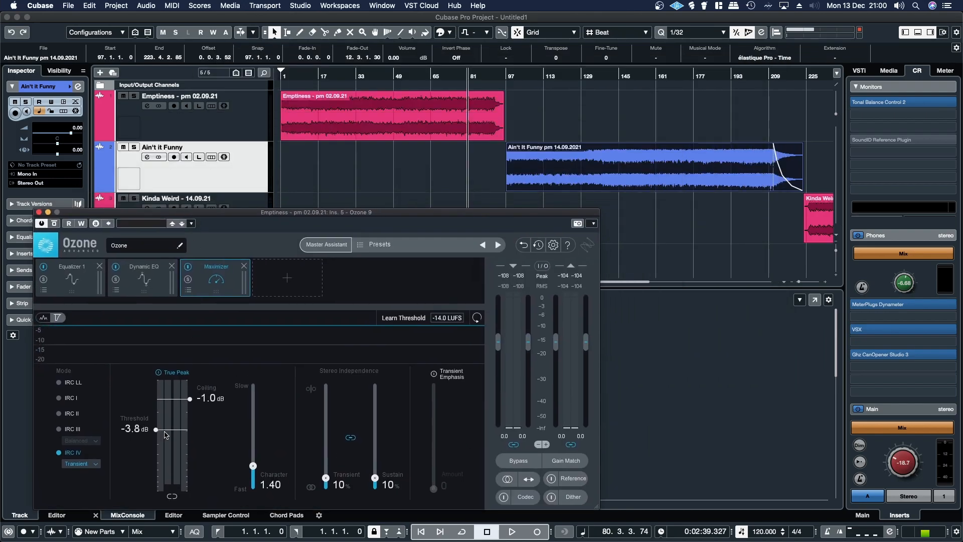
Show the Phones channel's MeterPlugs Dynameter beside the tracks and close the Ozone 9 window.
left_click(878, 304)
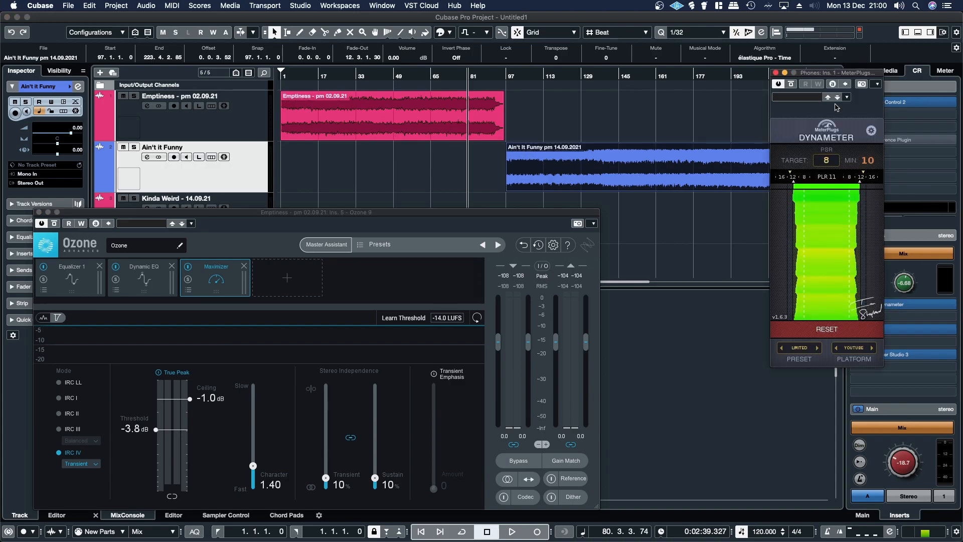
left_click_drag(824, 75, 774, 120)
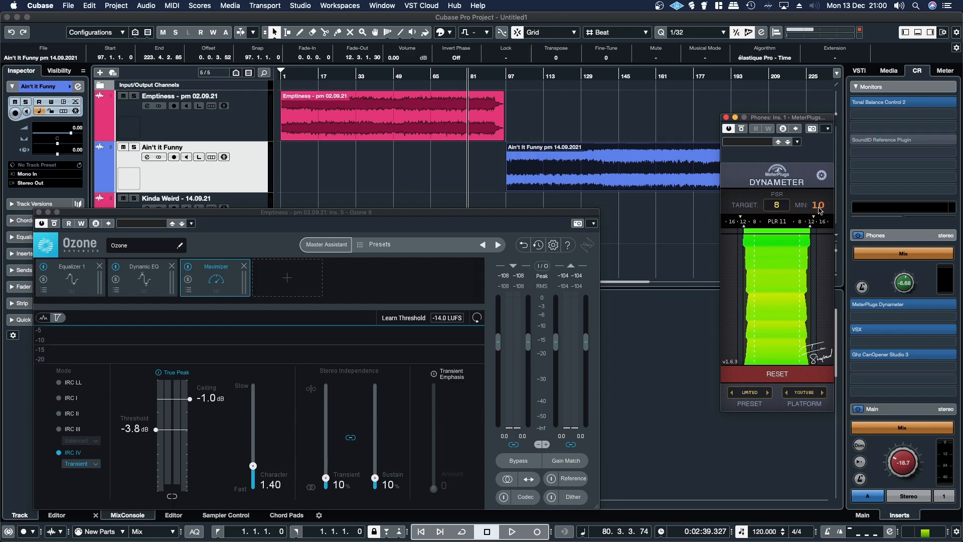
left_click(605, 158)
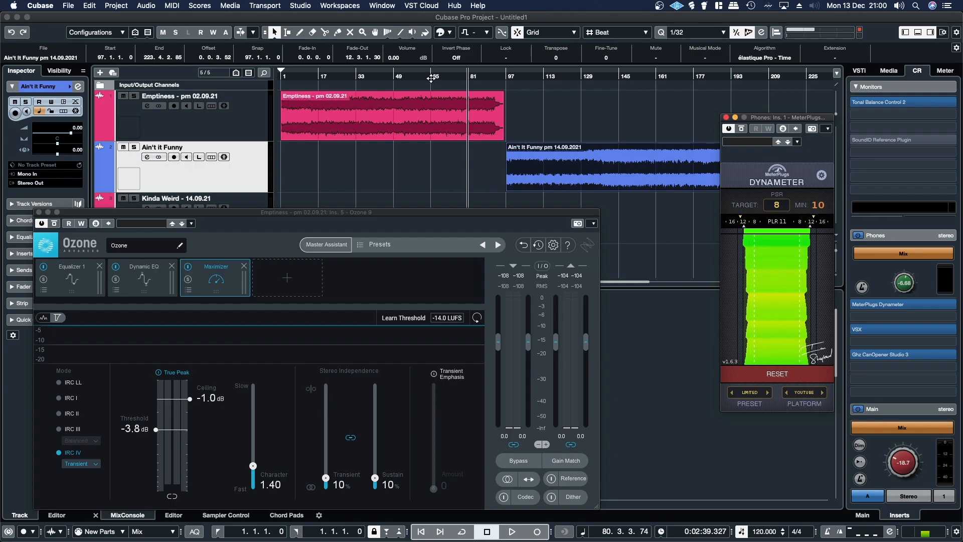
left_click(40, 213)
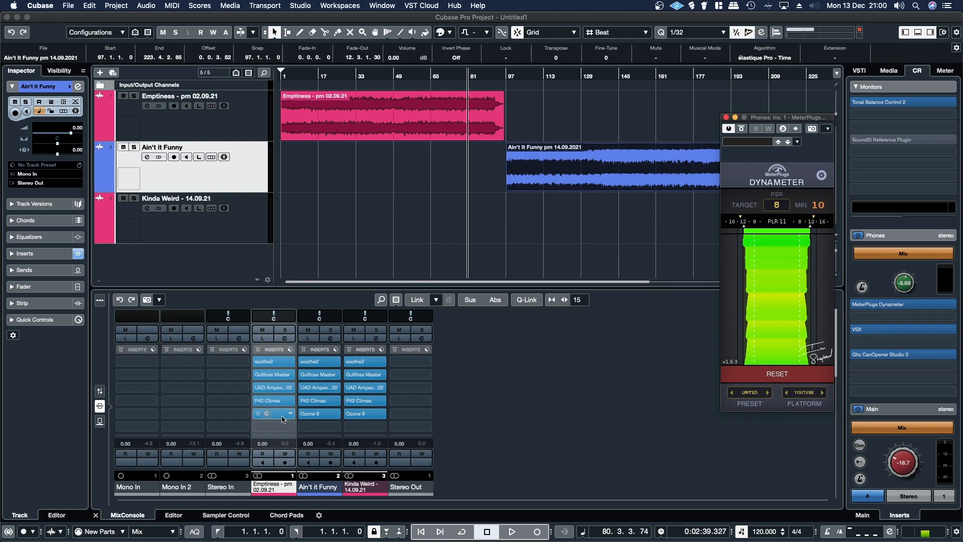
Review the remaining Emptiness inserts one at a time: P42 Climax, UAD Ampex ATR-102, Gullfoss Master and soothe2.
left_click(283, 402)
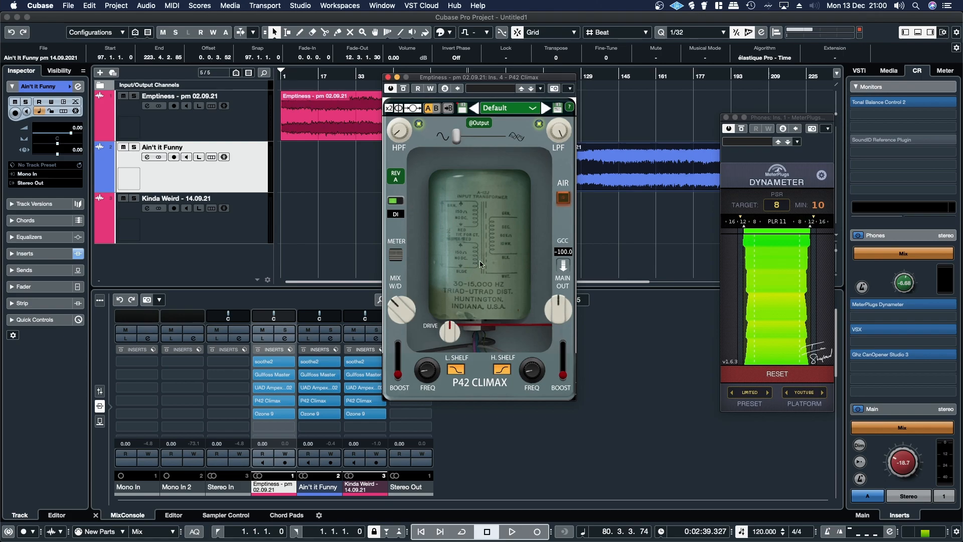
left_click(388, 77)
left_click(273, 387)
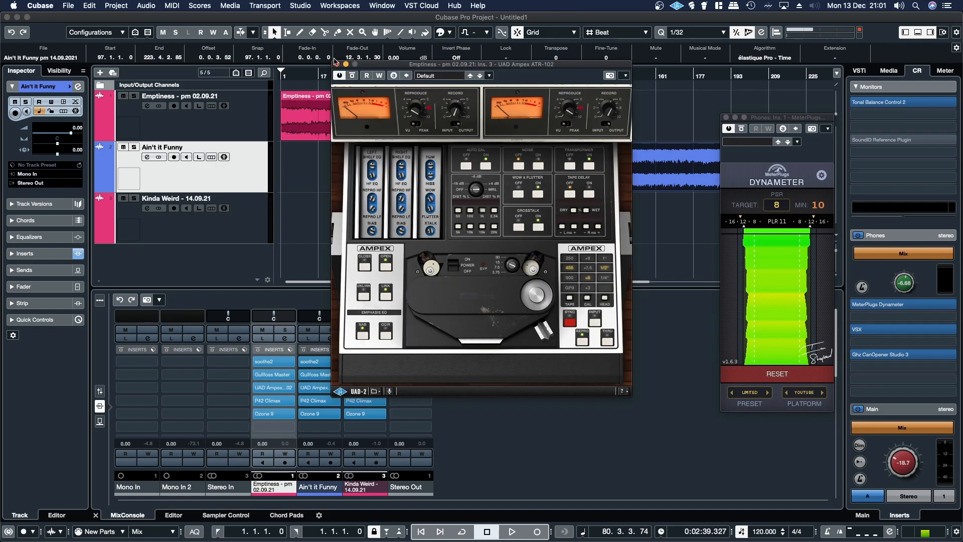
left_click(337, 66)
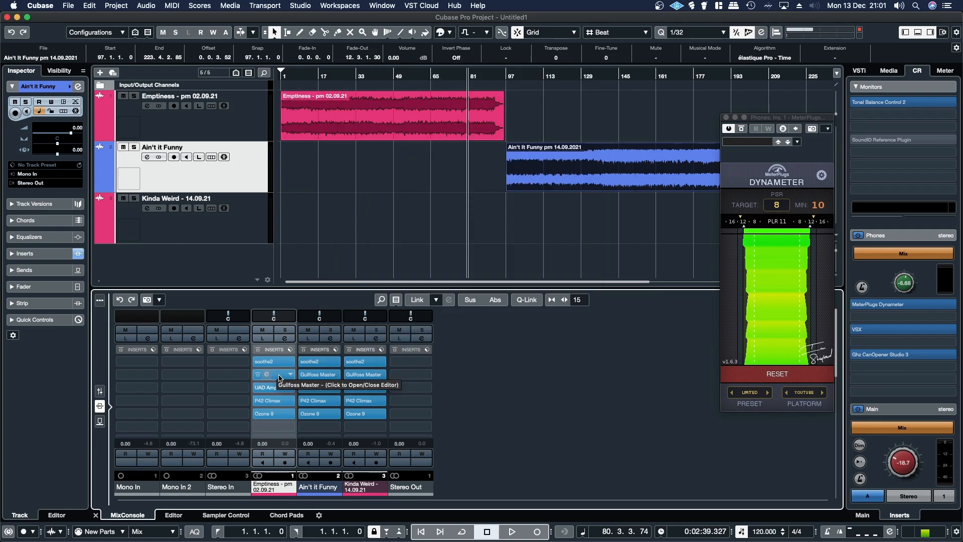
left_click(278, 375)
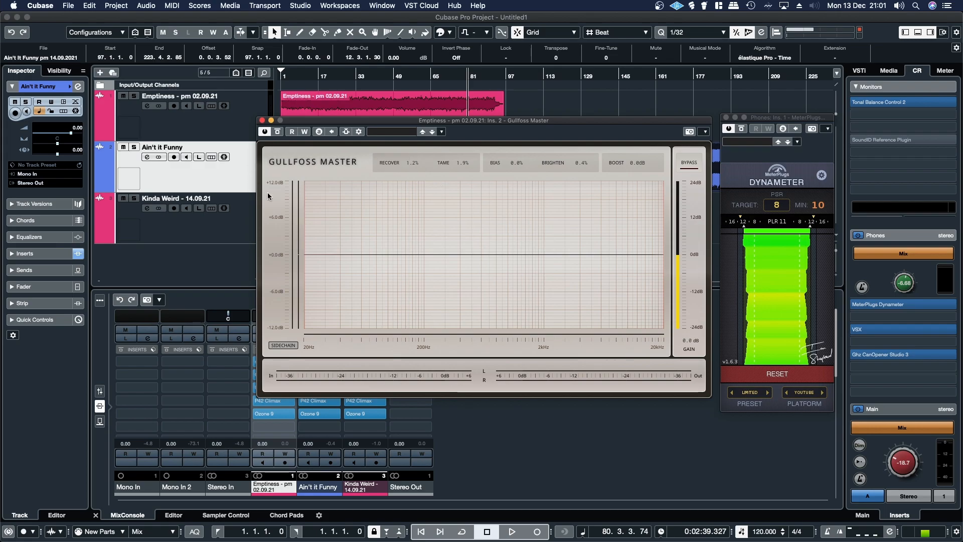
left_click(261, 120)
left_click(276, 362)
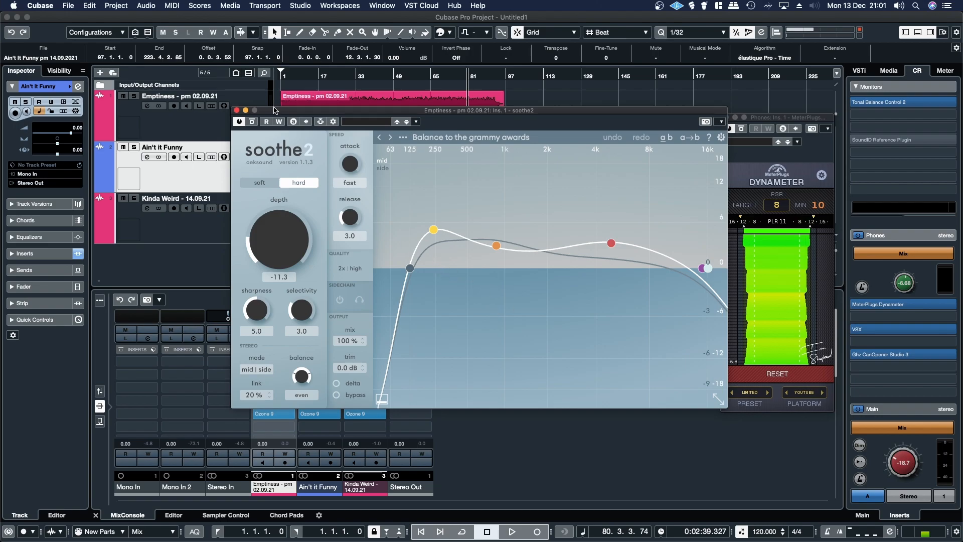
left_click(237, 110)
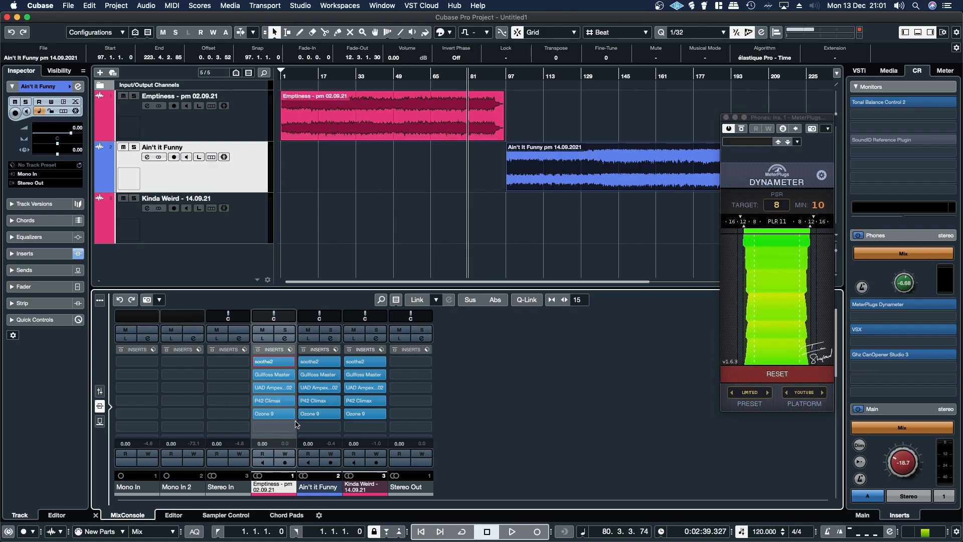
Inspect the Control Room inserts Tonal Balance Control 2, VSX and CanOpener Studio 3, closing their windows again.
left_click(888, 102)
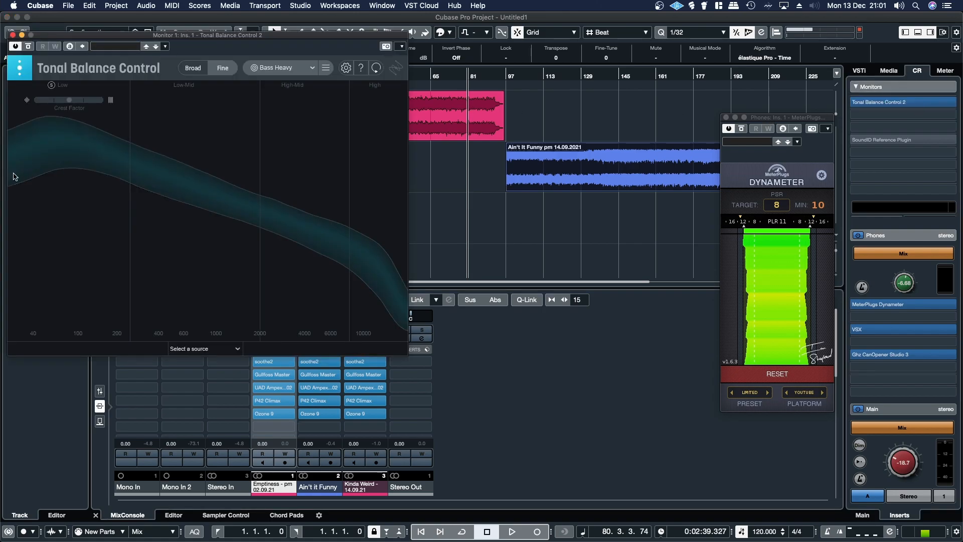
left_click(13, 35)
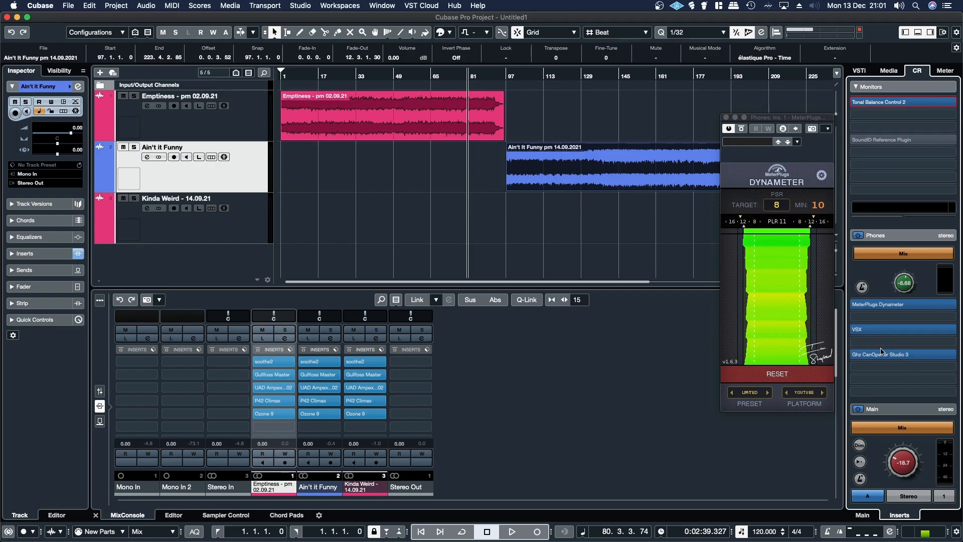
left_click(865, 329)
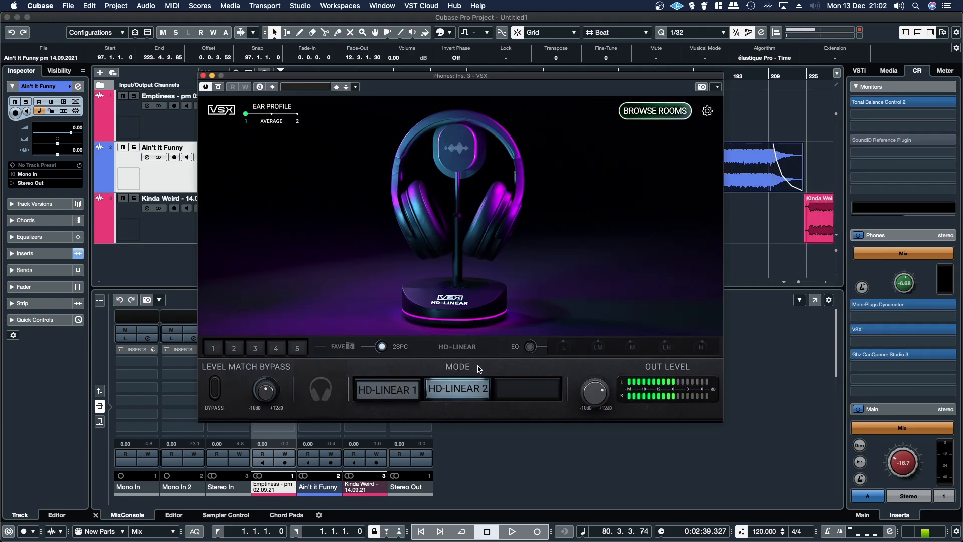
left_click(884, 354)
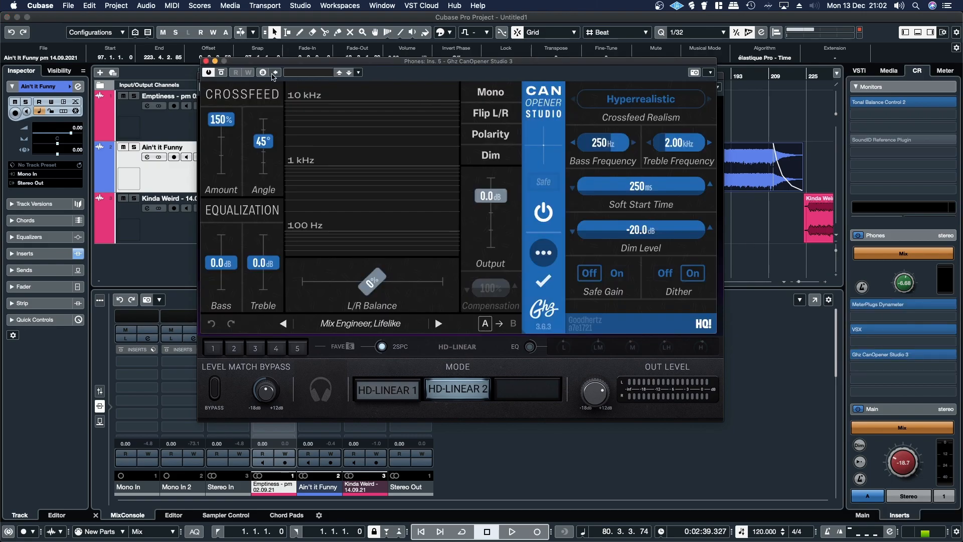
left_click_drag(278, 66, 377, 98)
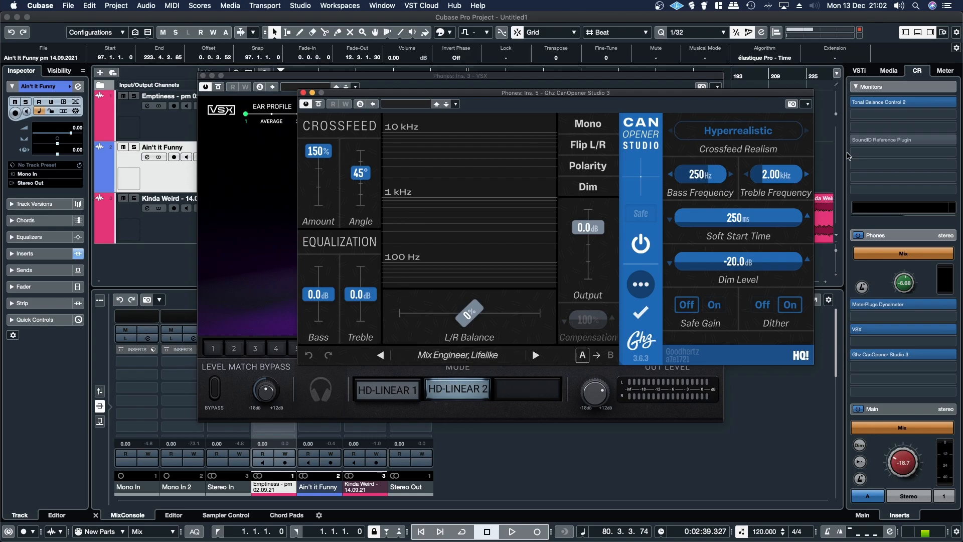
left_click(303, 94)
left_click(203, 75)
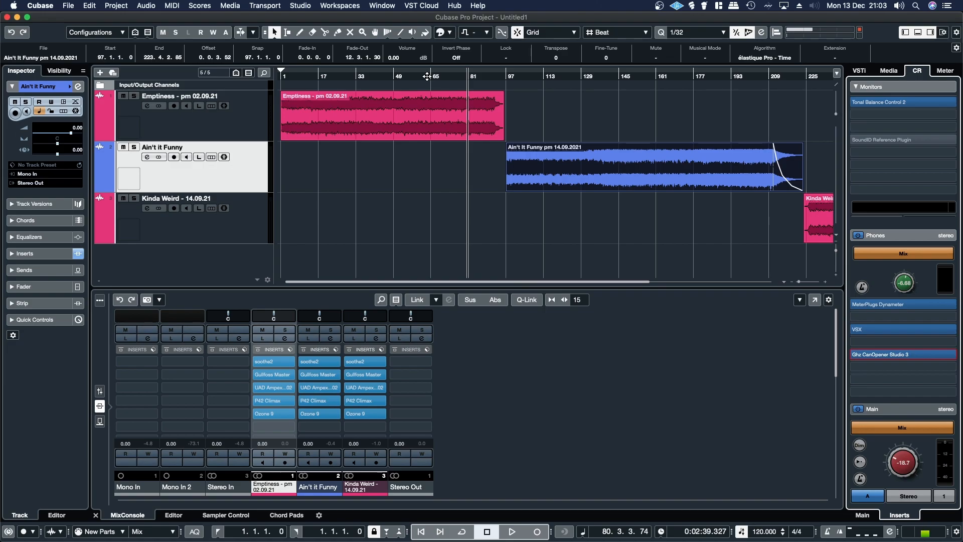
Show Dynameter clear of the tracks and play Emptiness from about bar 63 to monitor its dynamics.
left_click(898, 304)
left_click_drag(791, 121, 873, 141)
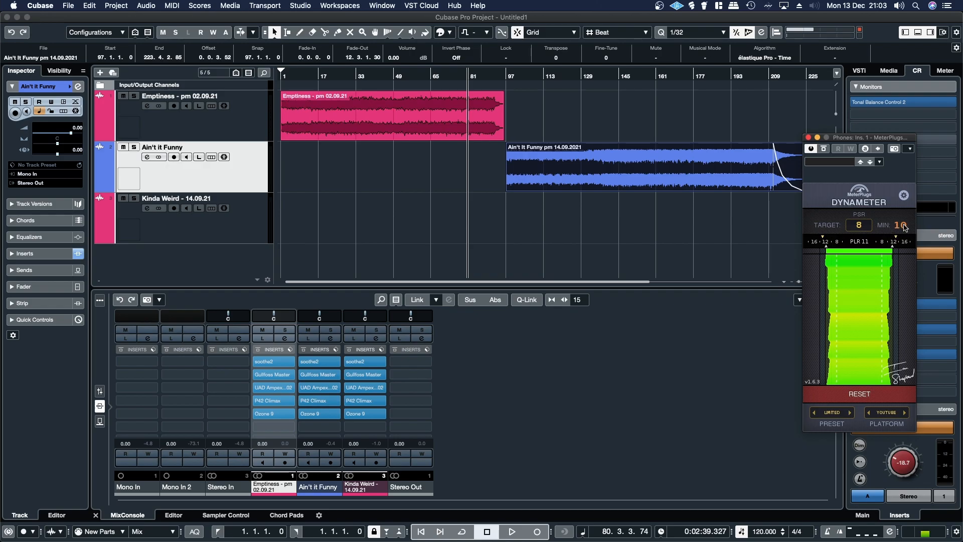
left_click(577, 106)
key("space")
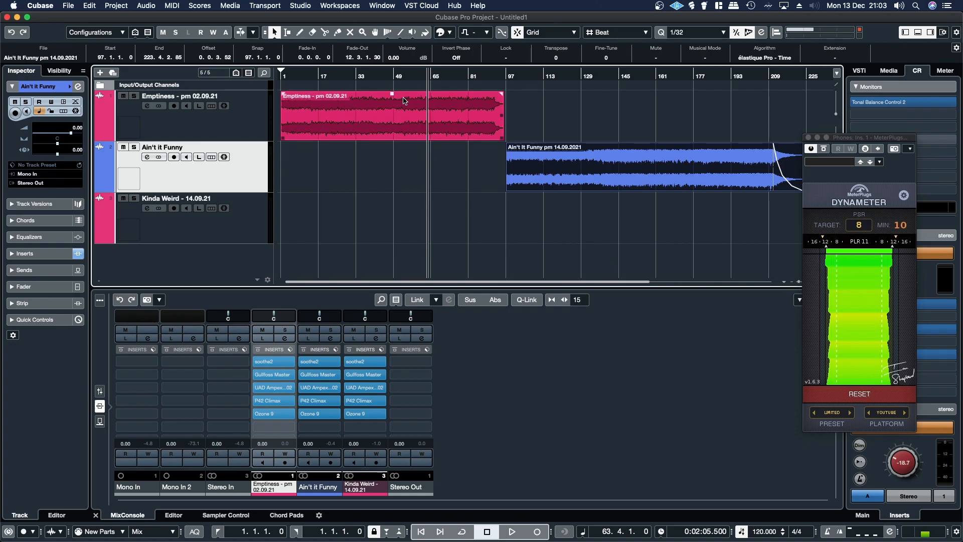
key("space")
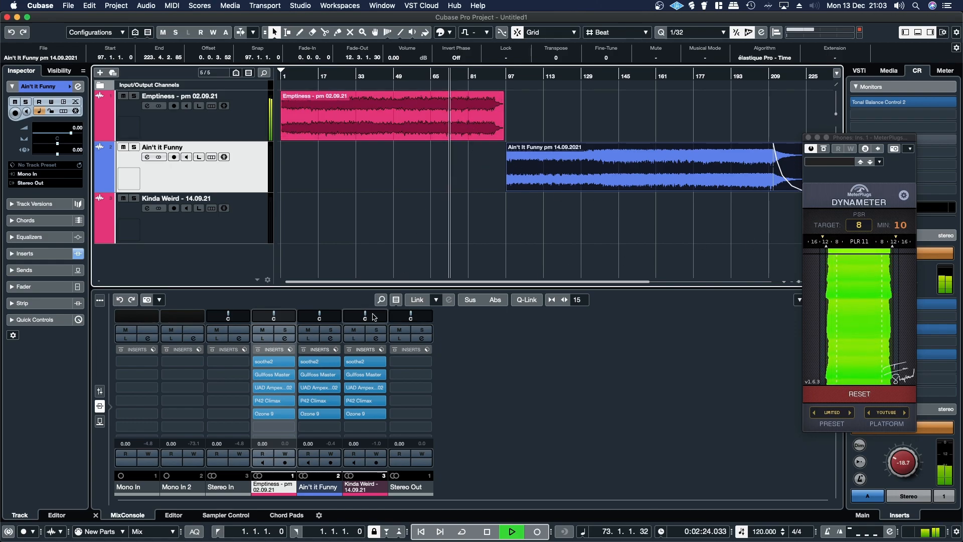
Open Ozone 9 on the Emptiness track during playback and set the Maximizer threshold to -5.0 dB.
left_click(275, 416)
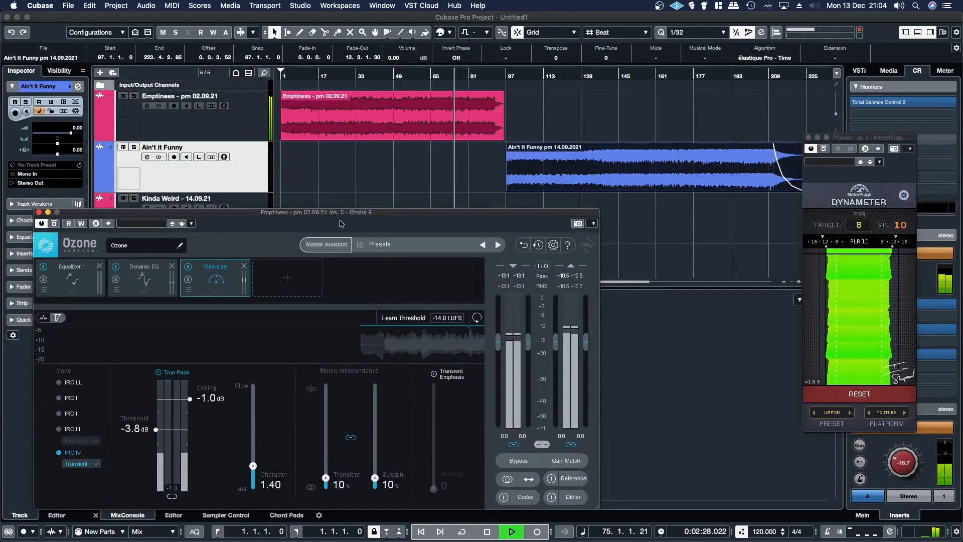
left_click_drag(336, 214, 315, 113)
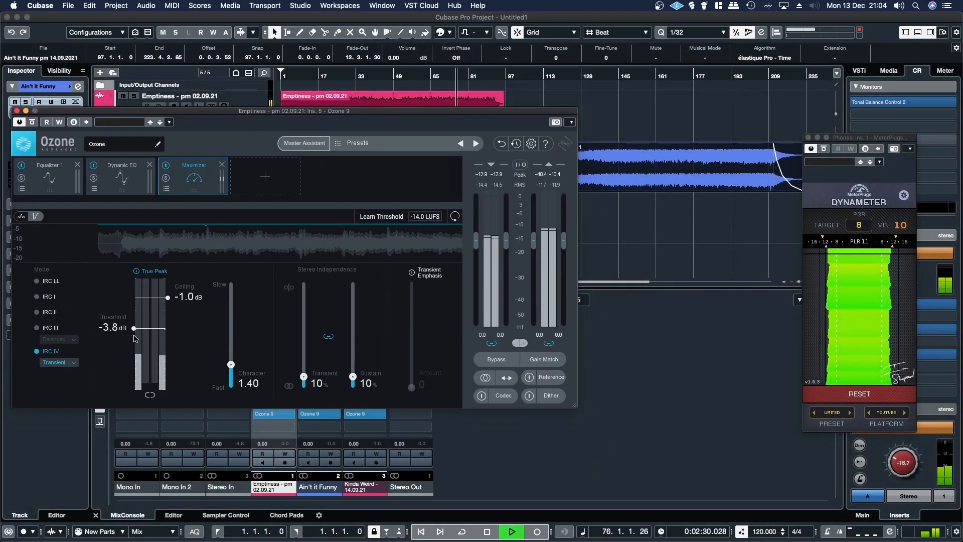
left_click_drag(134, 331, 132, 338)
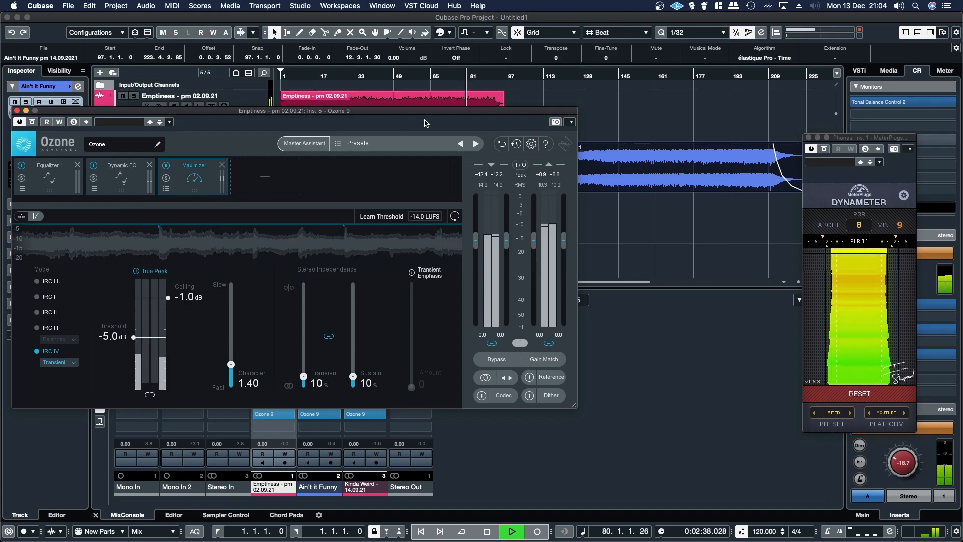
Replay Emptiness from about bar 63 while lowering the Maximizer threshold to -5.5, -6.0 and -7.8 dB.
left_click(431, 75)
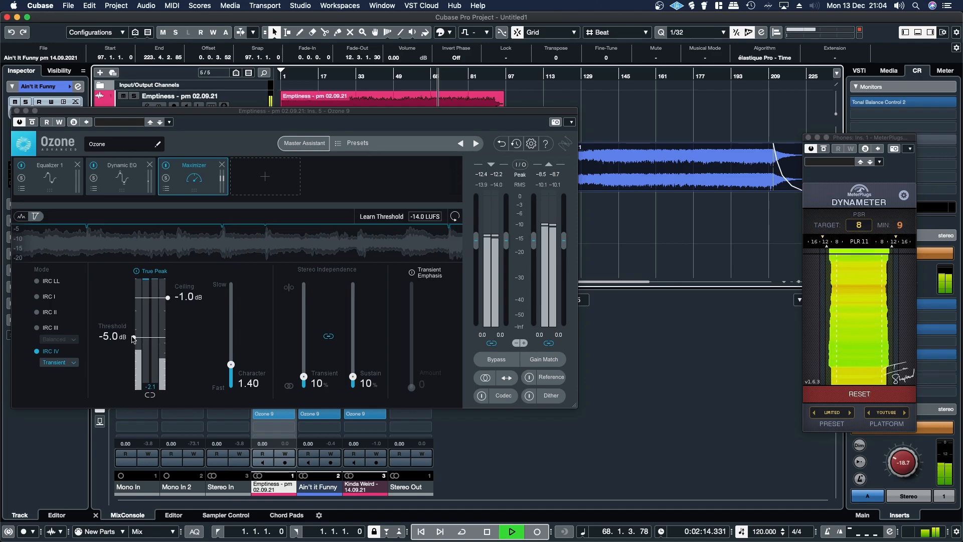
left_click_drag(133, 338, 134, 342)
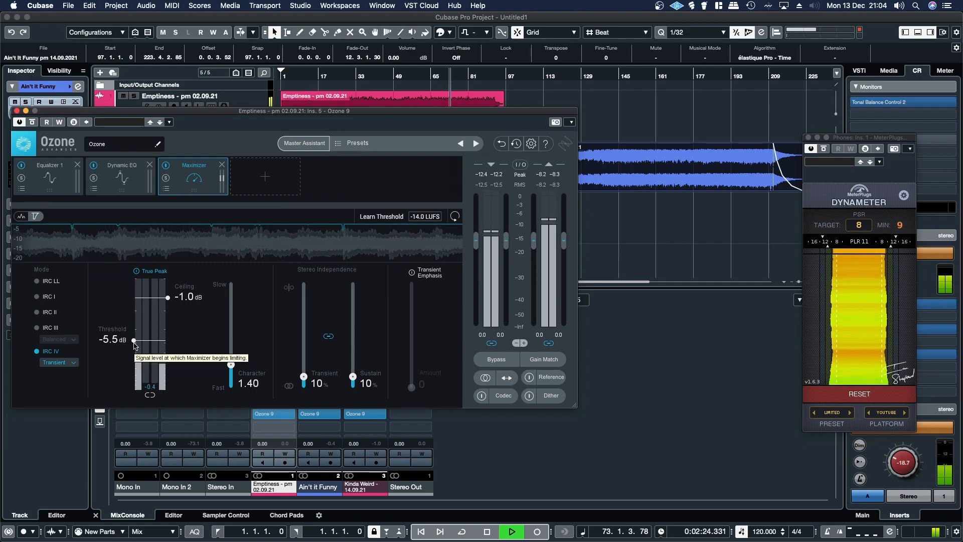
left_click_drag(135, 344, 134, 347)
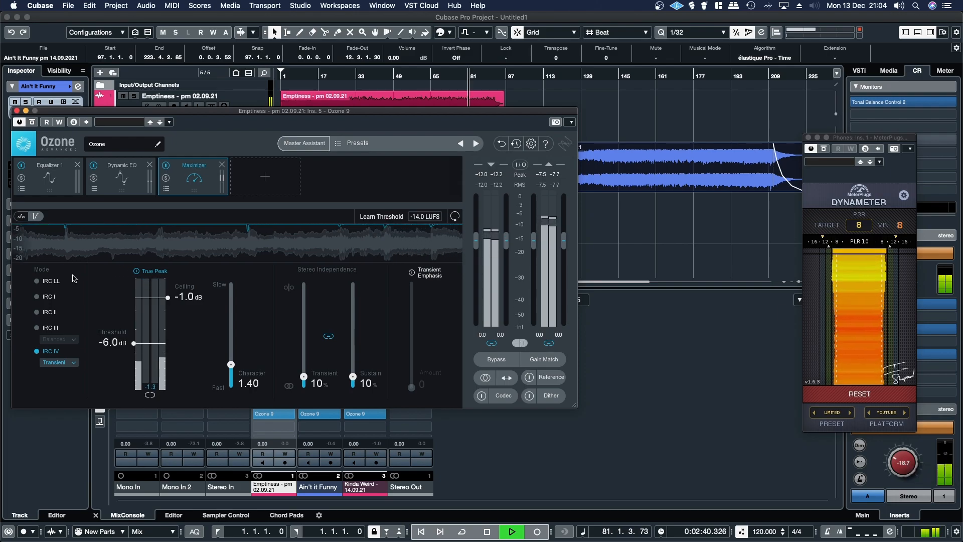
left_click_drag(134, 346, 132, 356)
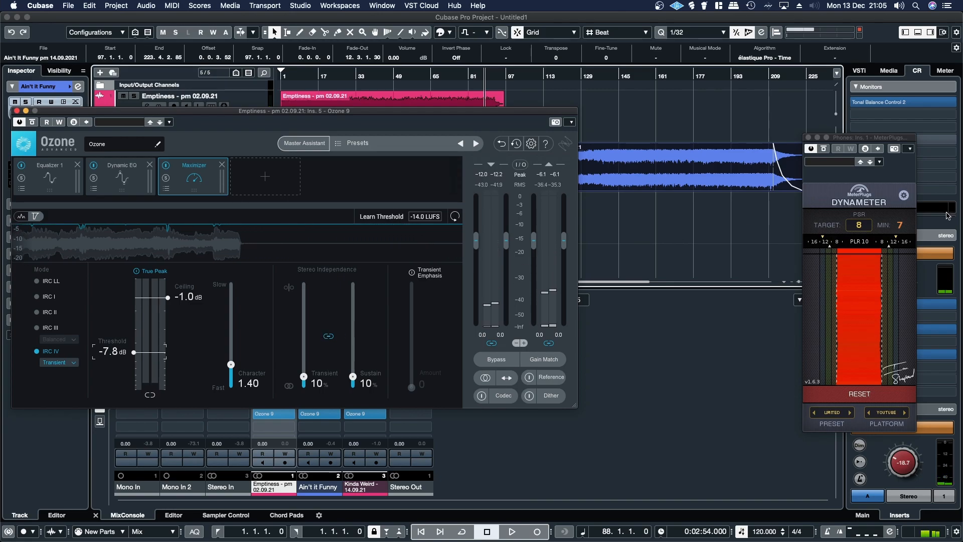
Clear Dynameter's minimum PSR reading, set the Emptiness Maximizer threshold to -6.1 dB and close Ozone 9.
left_click(911, 224)
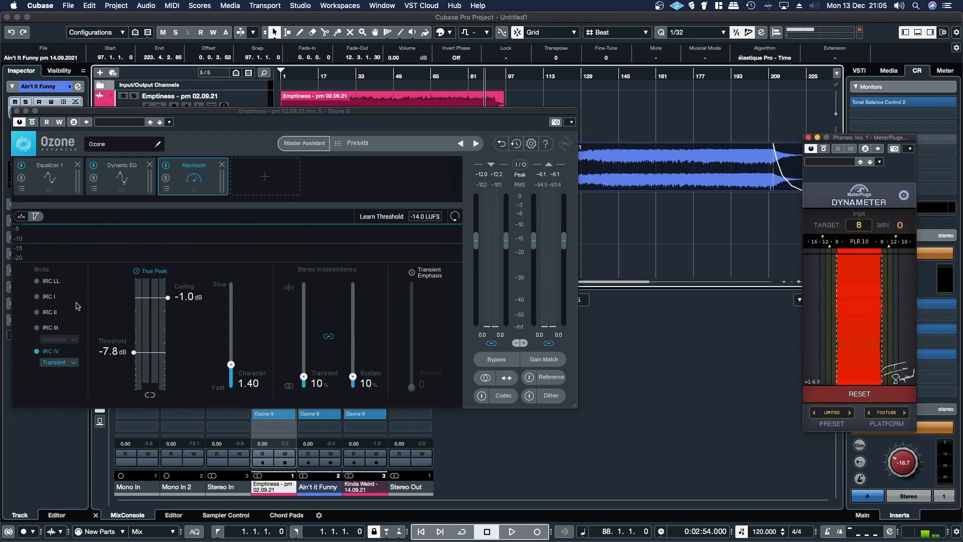
left_click_drag(137, 360, 136, 350)
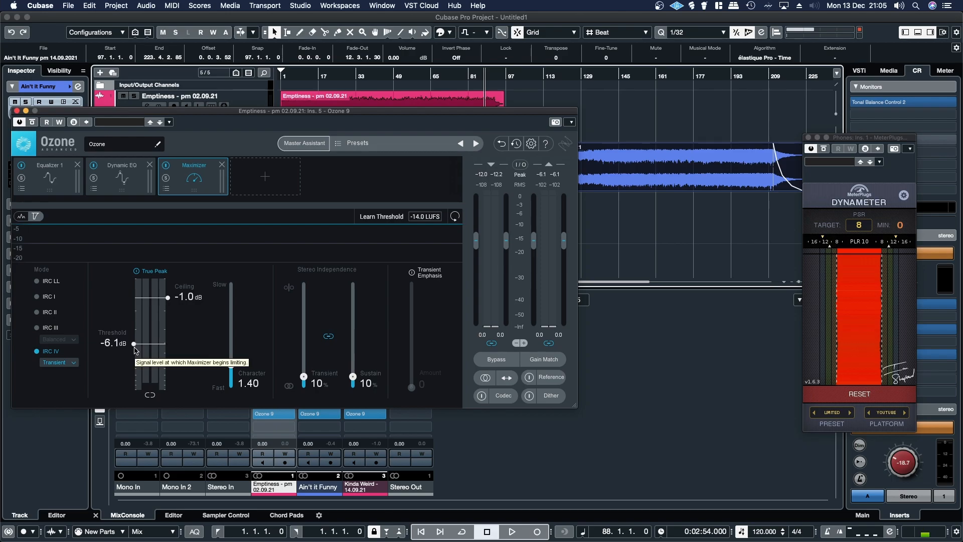
left_click(17, 111)
scroll(555, 241, "right", 5)
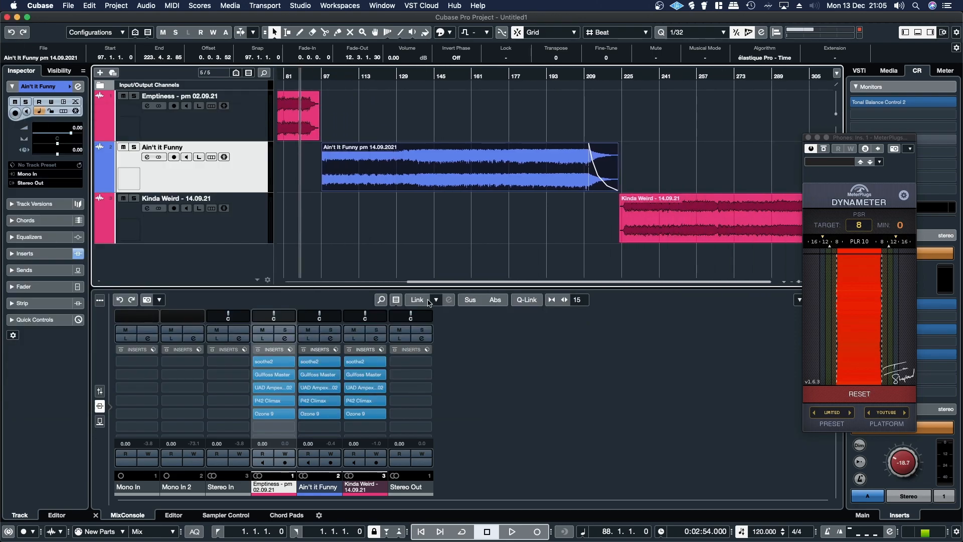
Bypass the Maximizer module in Ozone 9 on the Emptiness track and close the plug-in.
scroll(452, 276, "left", 5)
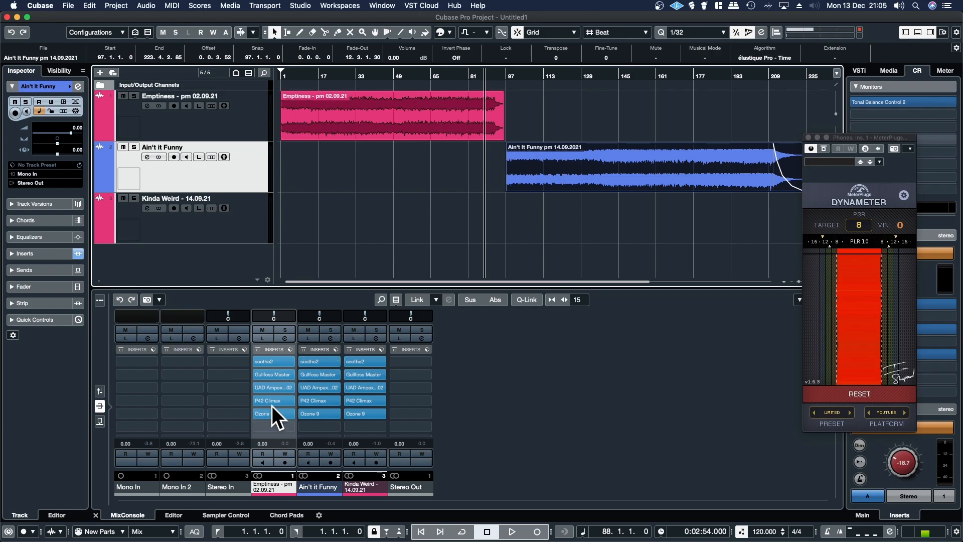
left_click(295, 413)
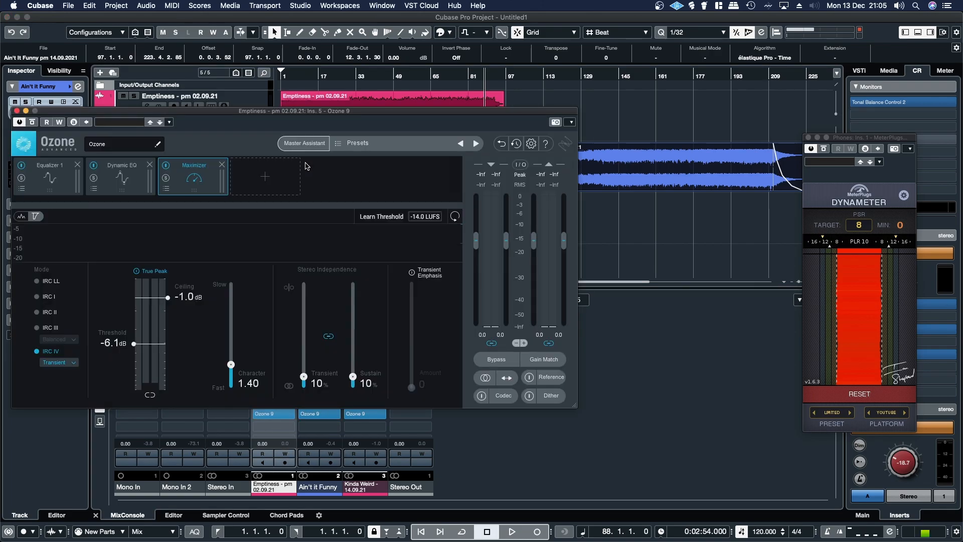
left_click(165, 166)
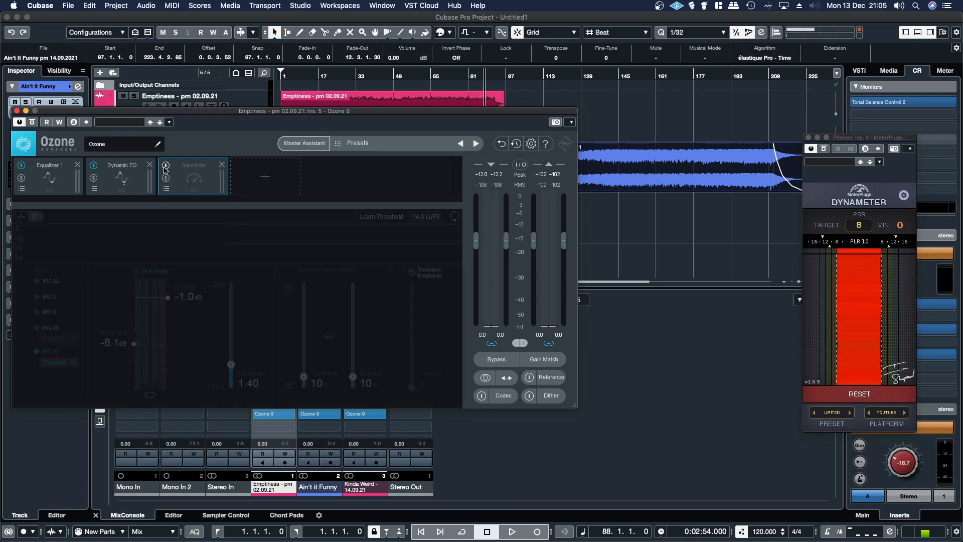
left_click(17, 111)
Insert smartLimit after Ozone 9 on the Emptiness track, choose the Acoustic profile and keep its window clear of the timeline.
left_click(285, 428)
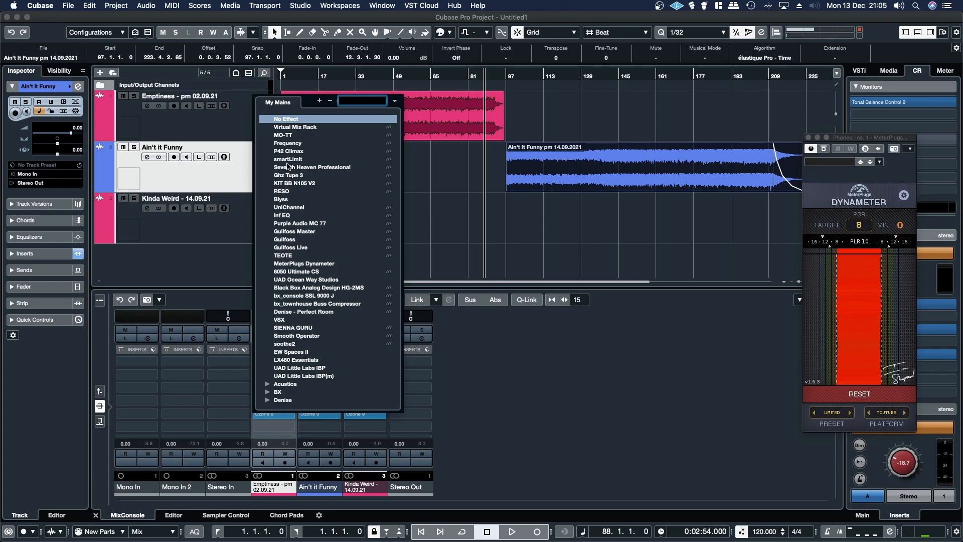
key("Escape")
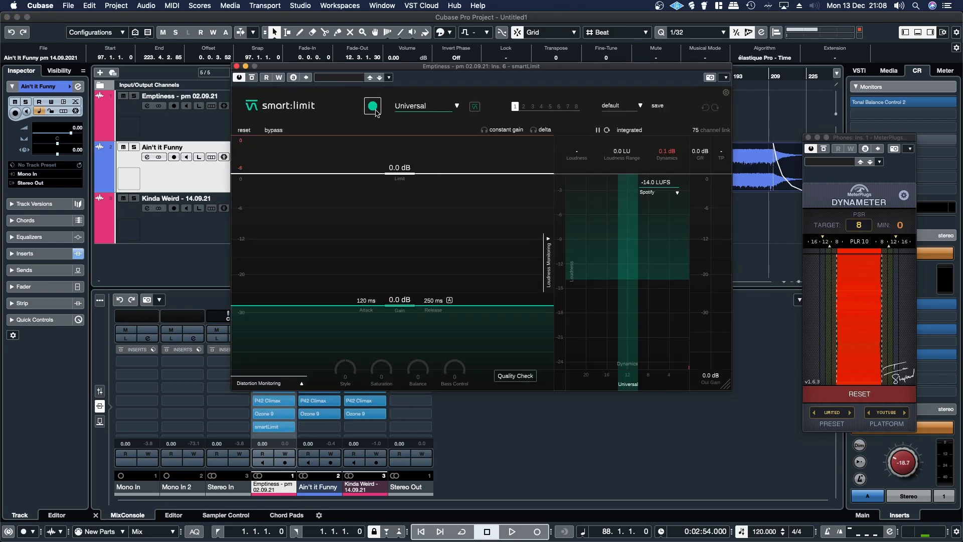
left_click(407, 108)
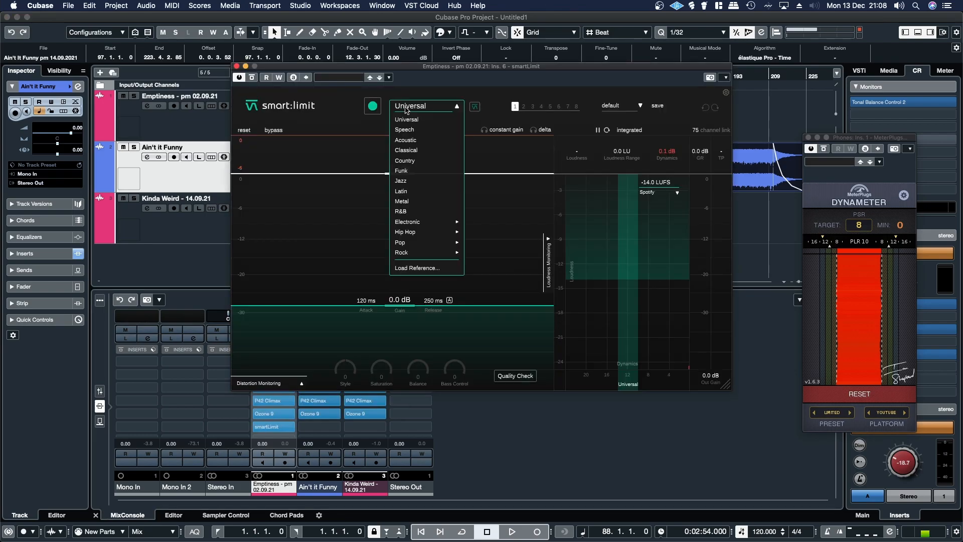
left_click(407, 141)
left_click_drag(404, 66, 410, 189)
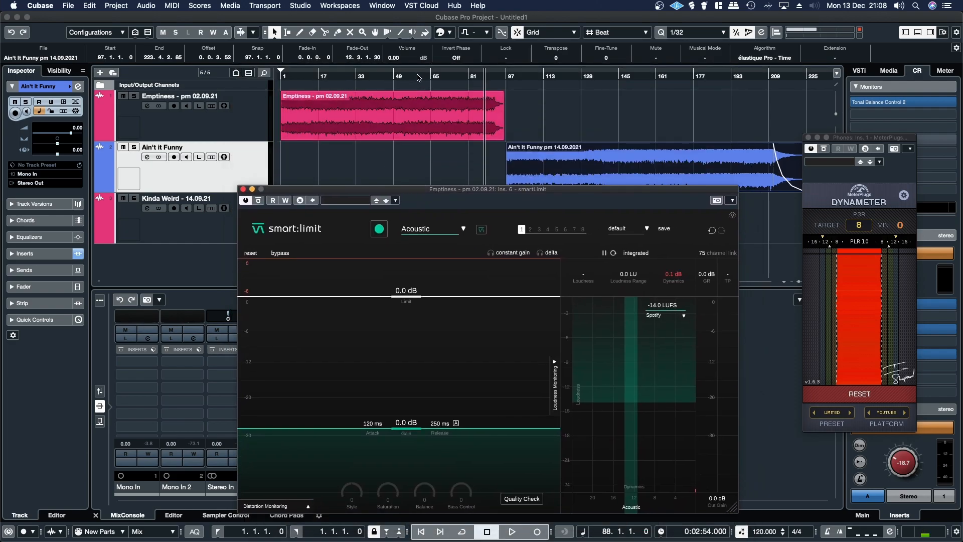
Play Emptiness from about bar 64 so smartLimit learns its limiting settings from the audio.
left_click(431, 76)
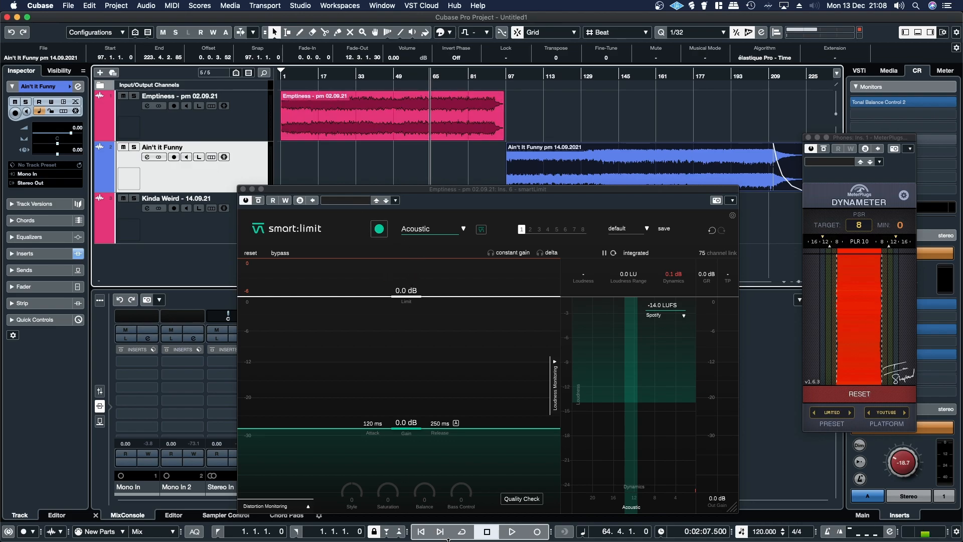
key("space")
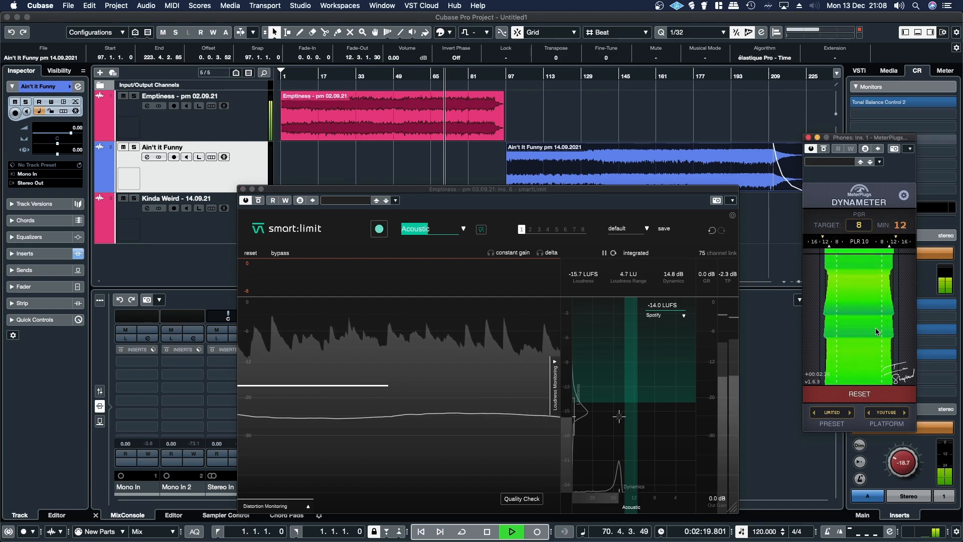
left_click(867, 362)
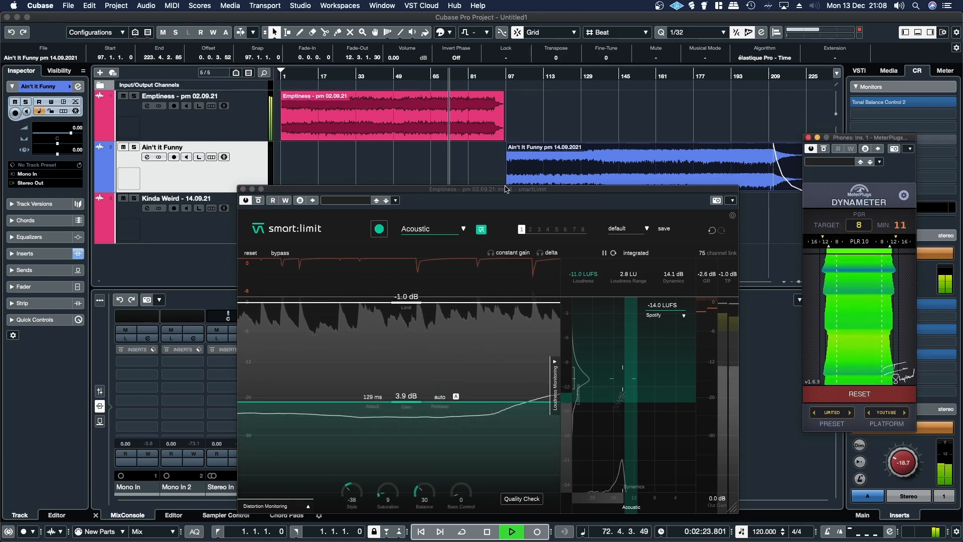
left_click_drag(508, 192, 415, 132)
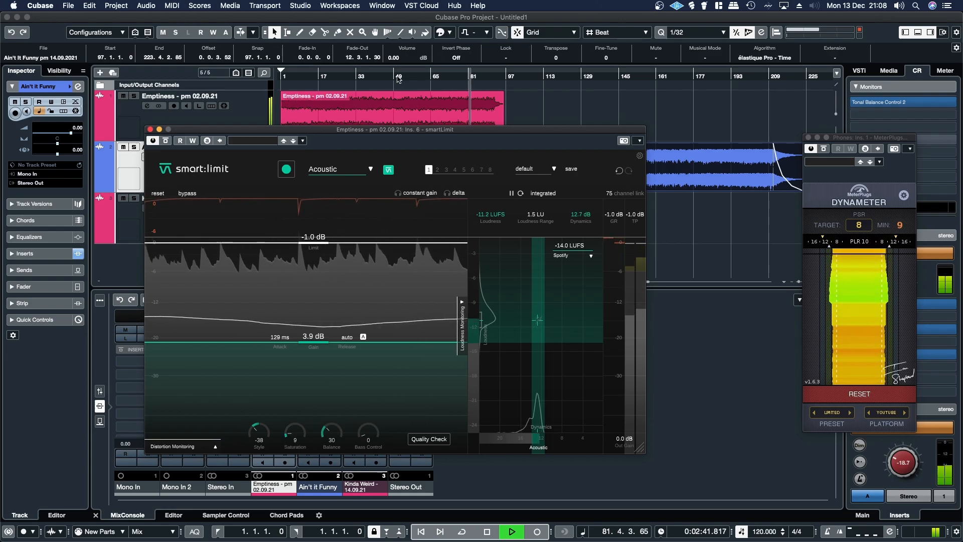
Replay Emptiness from about bar 15, comparing smartLimit bypassed and active and auditioning the delta signal.
left_click(317, 78)
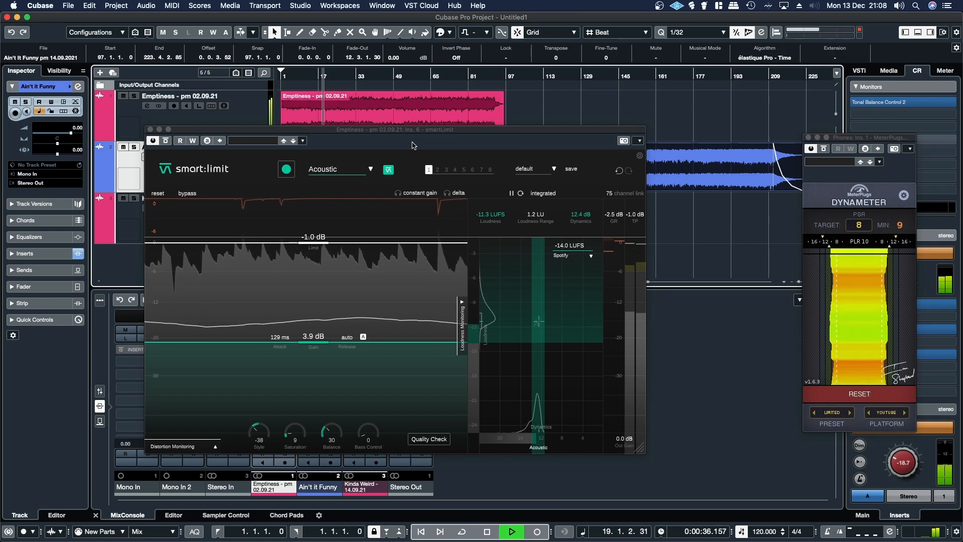
left_click(413, 111)
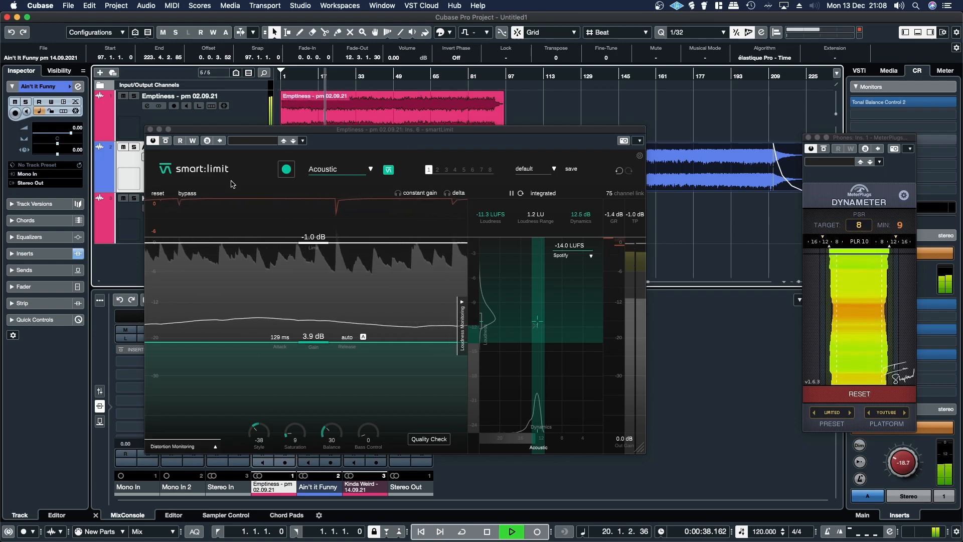
left_click(187, 193)
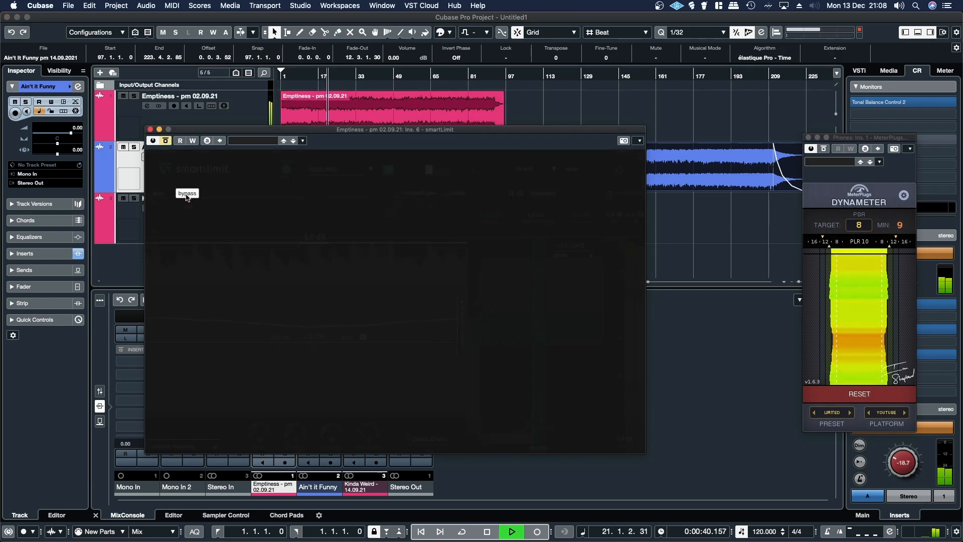
left_click(187, 194)
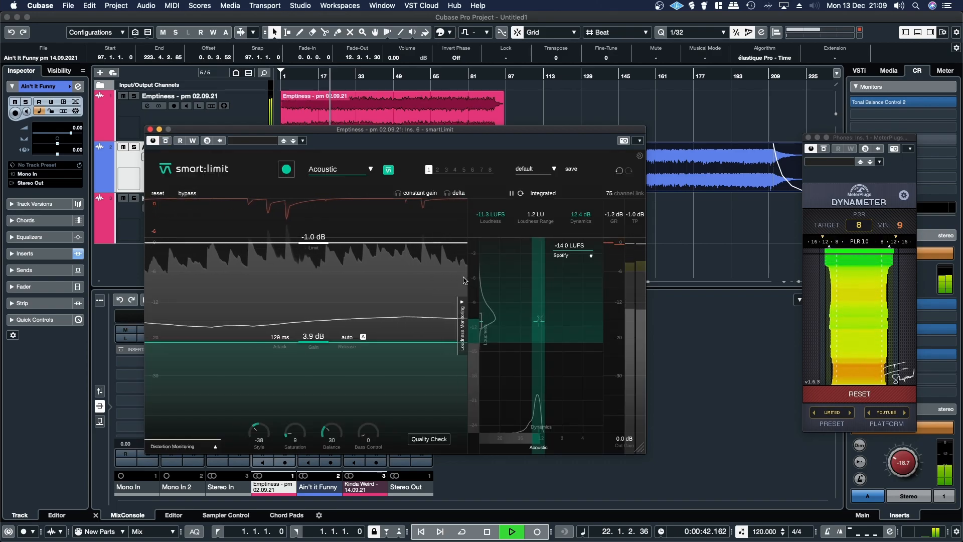
left_click(447, 193)
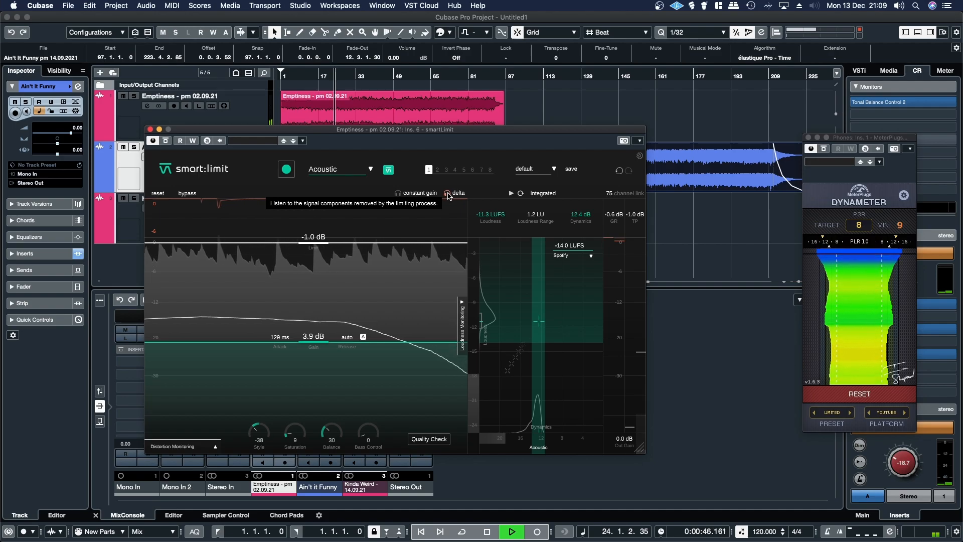
left_click(448, 194)
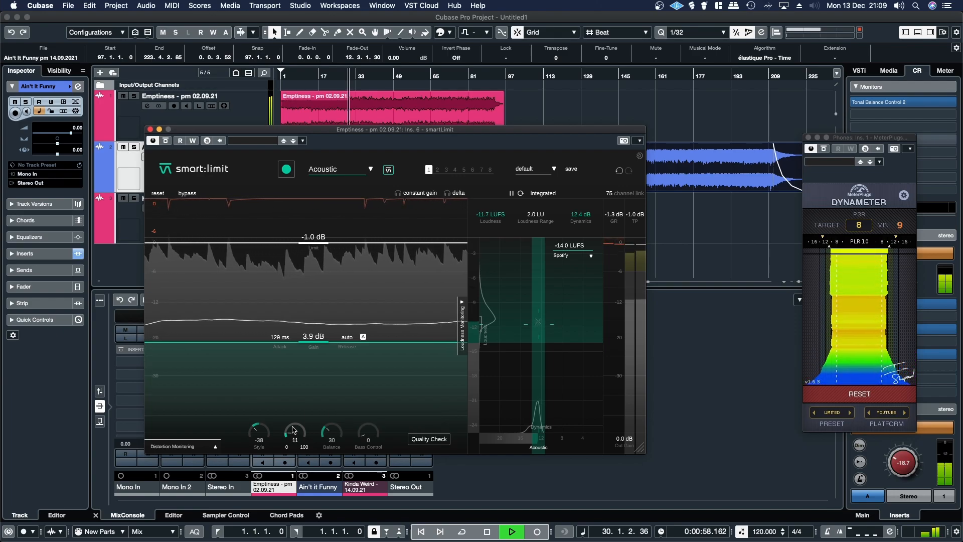
Set smartLimit's Saturation to 15, Bass Control to 10 and Style to 8 on Emptiness during playback.
left_click_drag(293, 419, 293, 416)
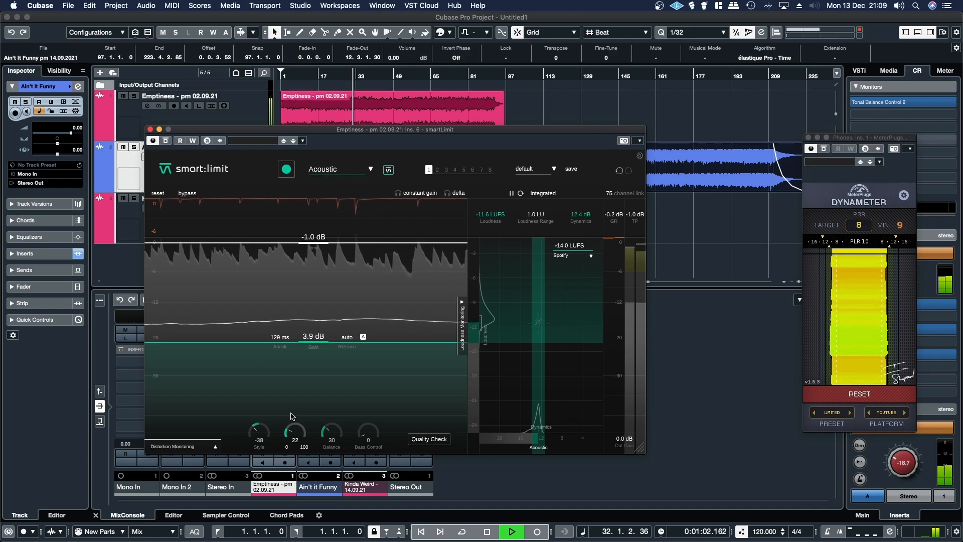
left_click_drag(290, 416, 288, 424)
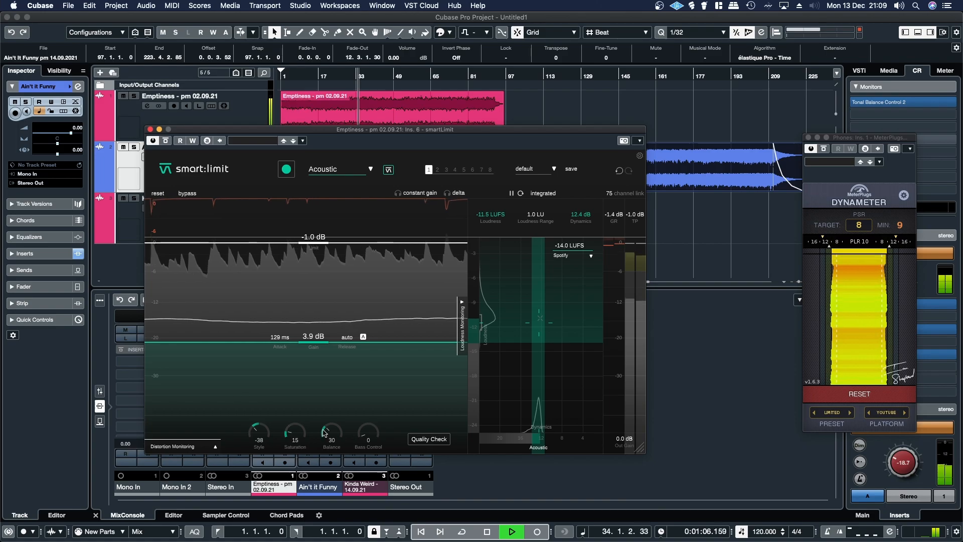
left_click_drag(367, 440, 365, 430)
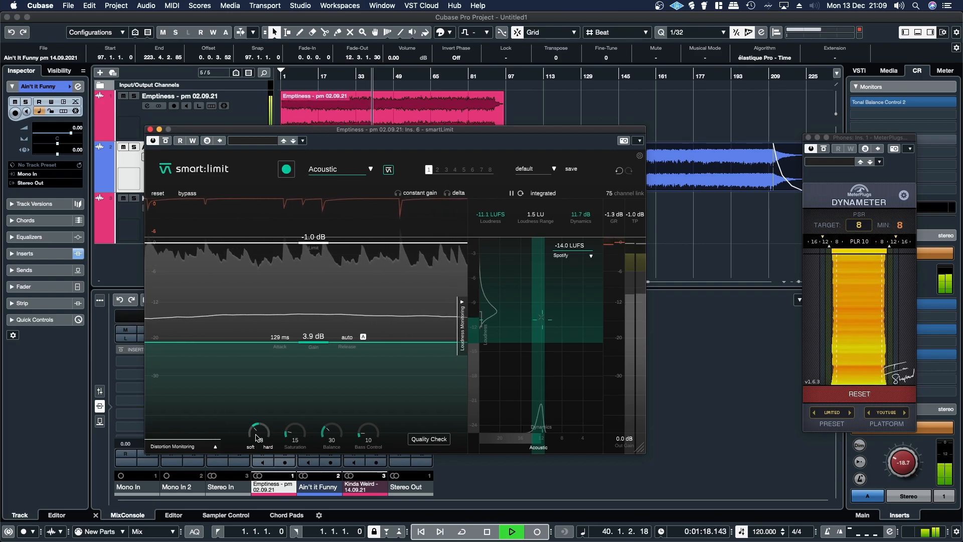
scroll(257, 431, "up", 2)
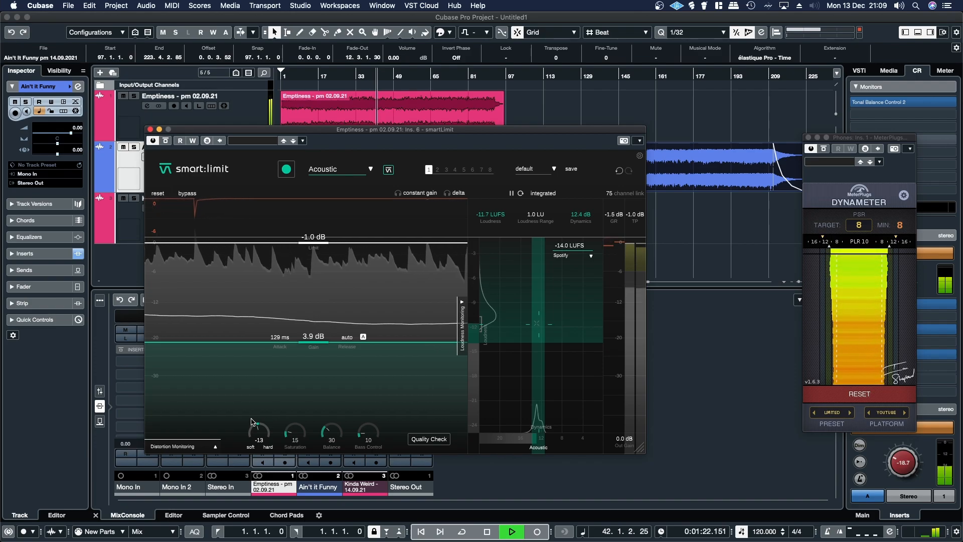
left_click_drag(250, 419, 250, 410)
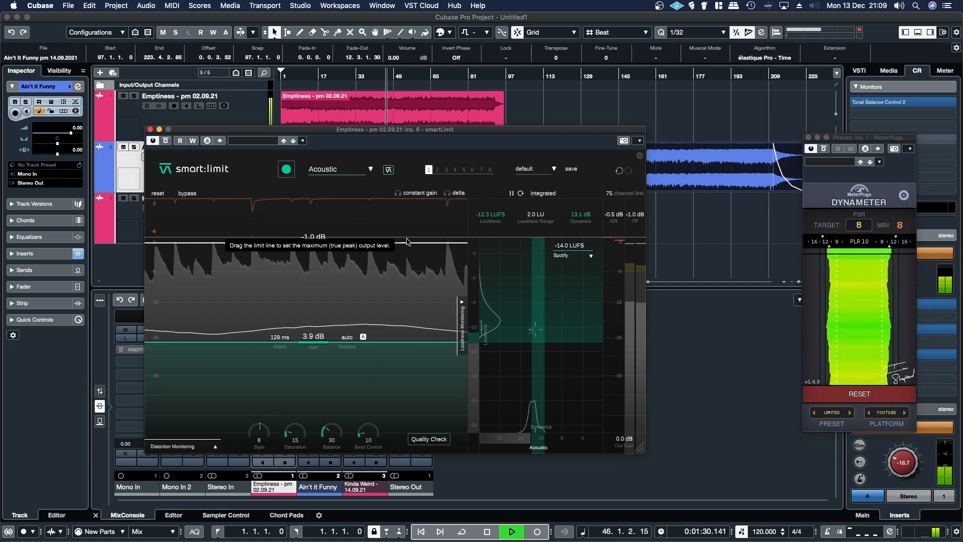
Run smartLimit's Quality Check on Emptiness, dismiss its results and show Distortion Monitoring.
left_click(430, 439)
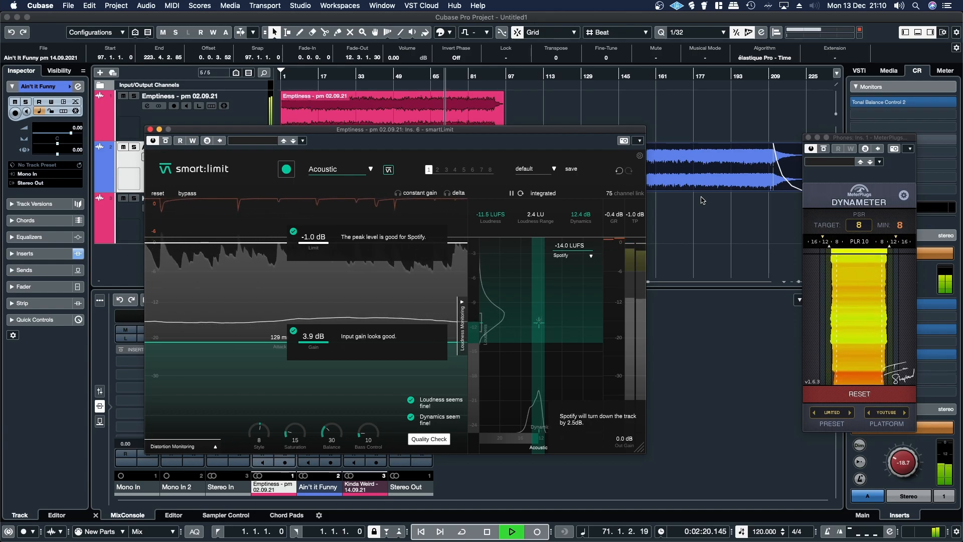
left_click(430, 440)
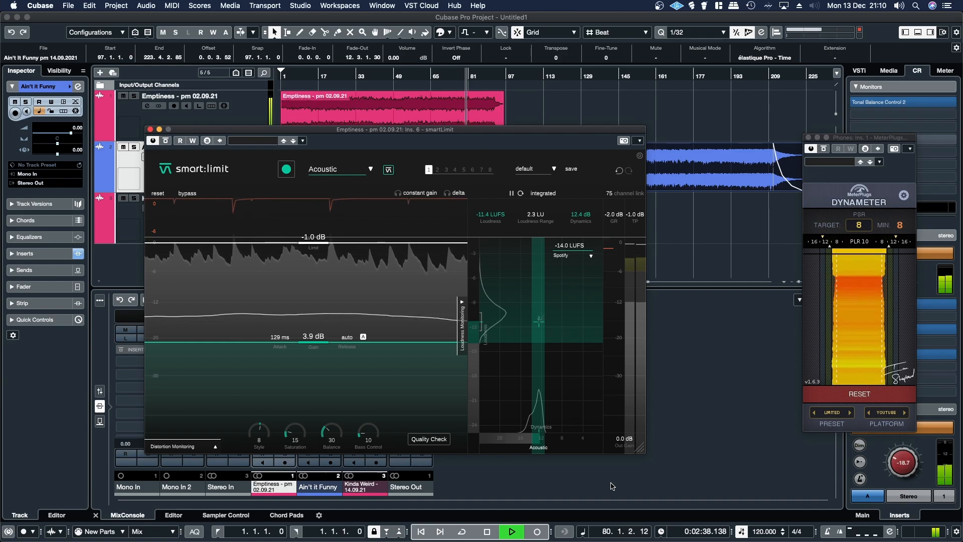
left_click(211, 446)
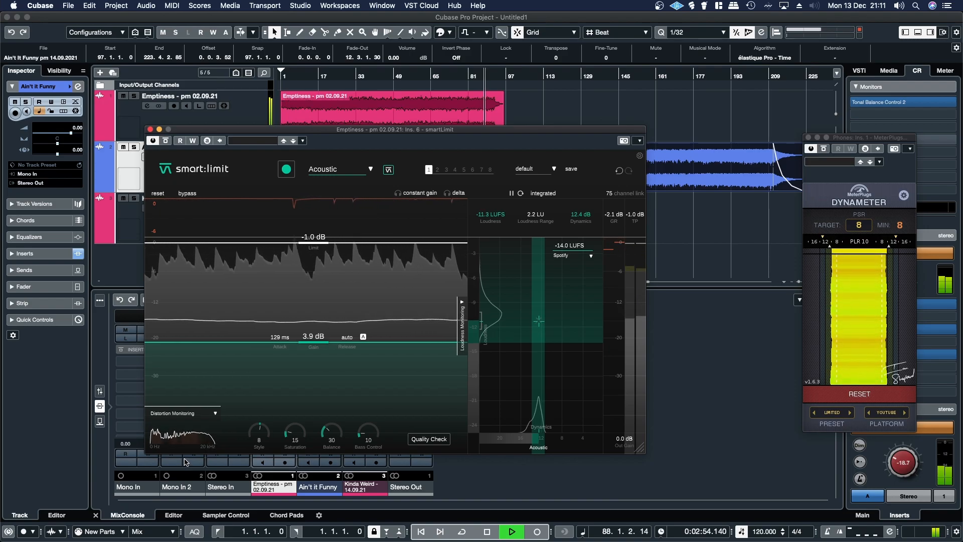
Compare the end of Emptiness with smartLimit bypassed and active, and stop playback.
left_click(181, 194)
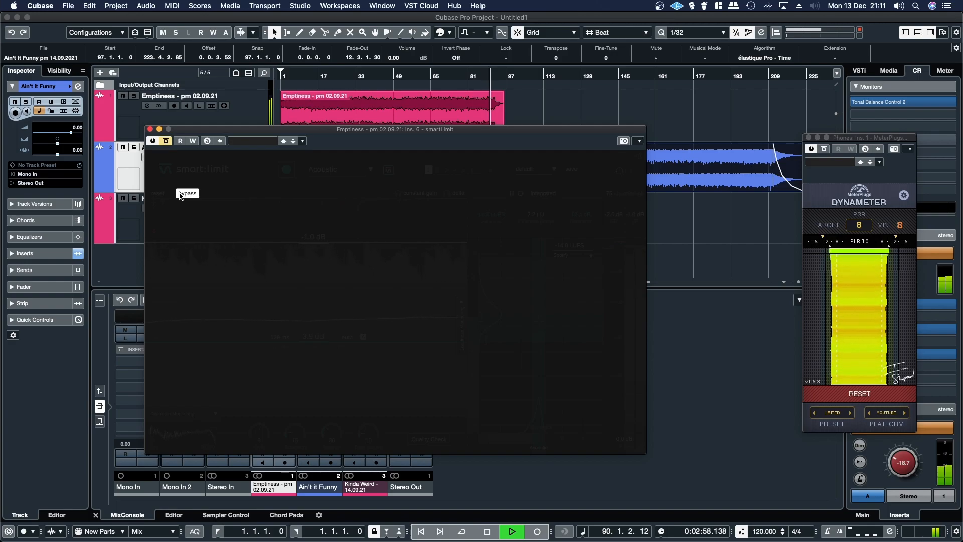
left_click(181, 194)
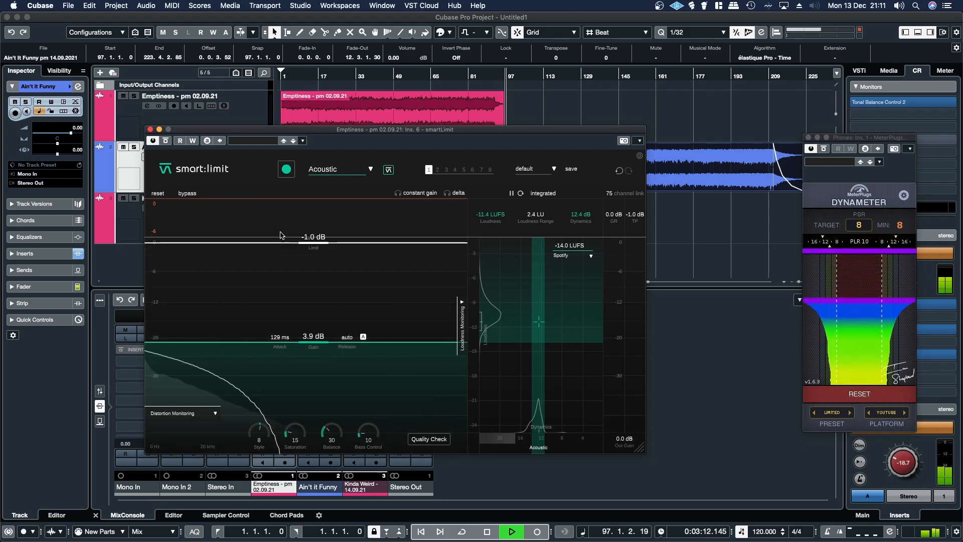
key("space")
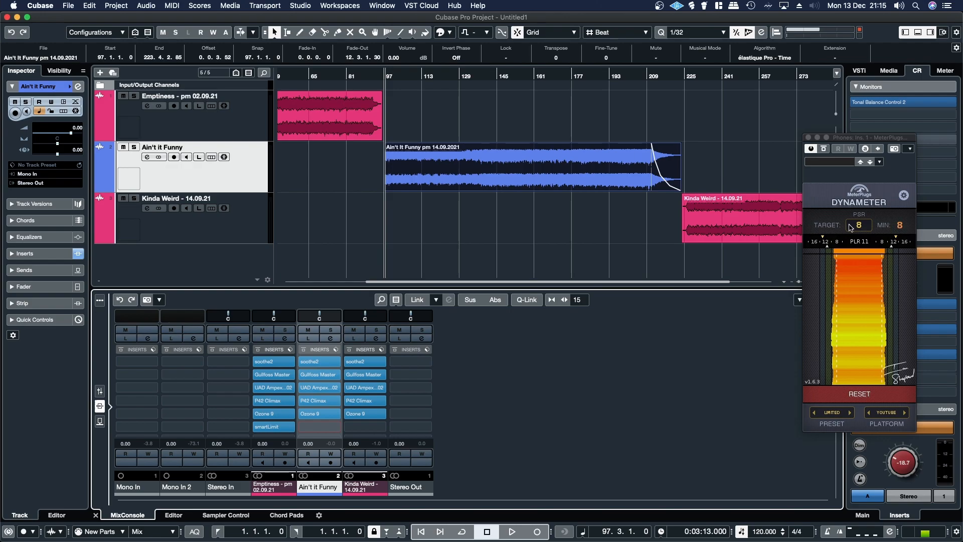
Insert smartLimit after Ozone 9 on the Ain't it Funny track and choose the Acoustic profile, keeping its window below the ruler.
left_click(303, 427)
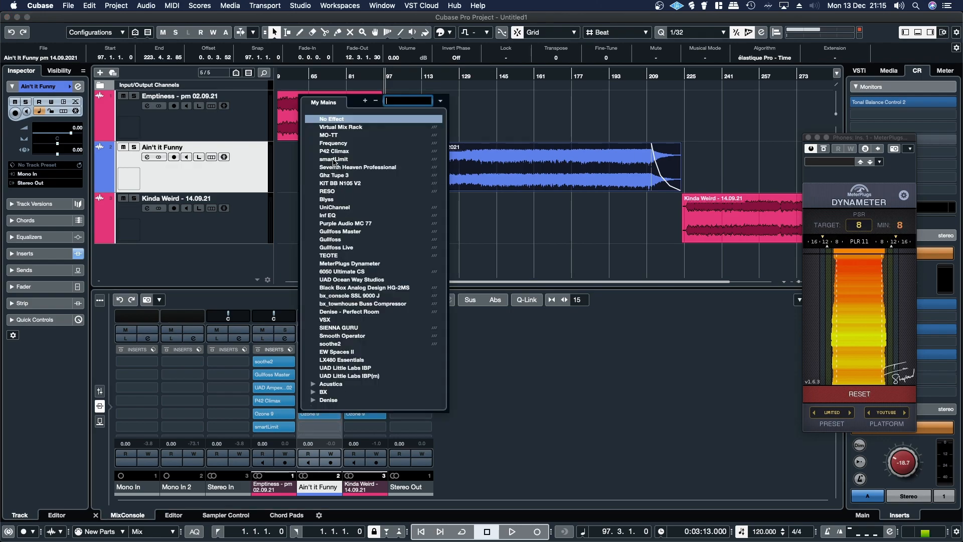
left_click(333, 159)
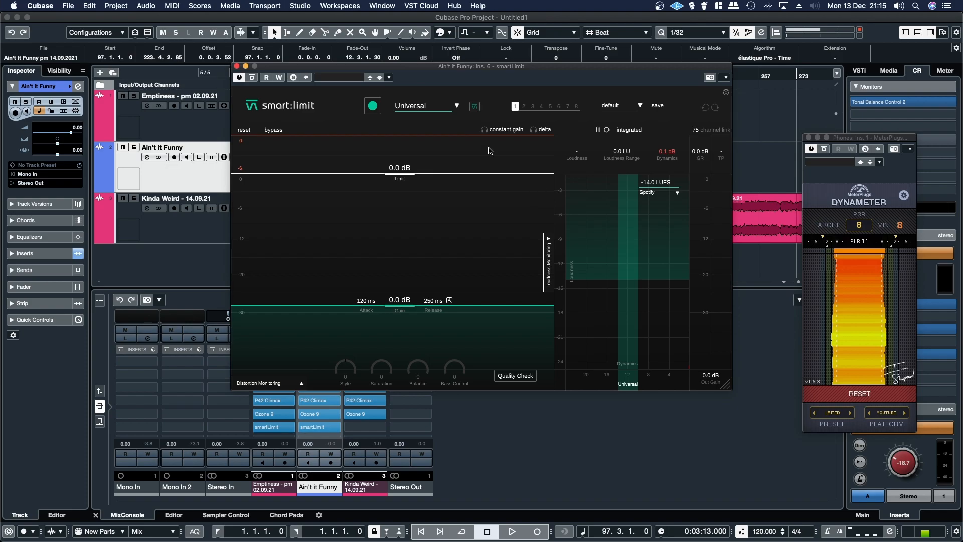
left_click(424, 106)
left_click(410, 132)
left_click_drag(443, 71, 244, 180)
Play Ain't it Funny from about bar 180, skipping ahead to about bar 191, so smartLimit learns its settings.
left_click(581, 75)
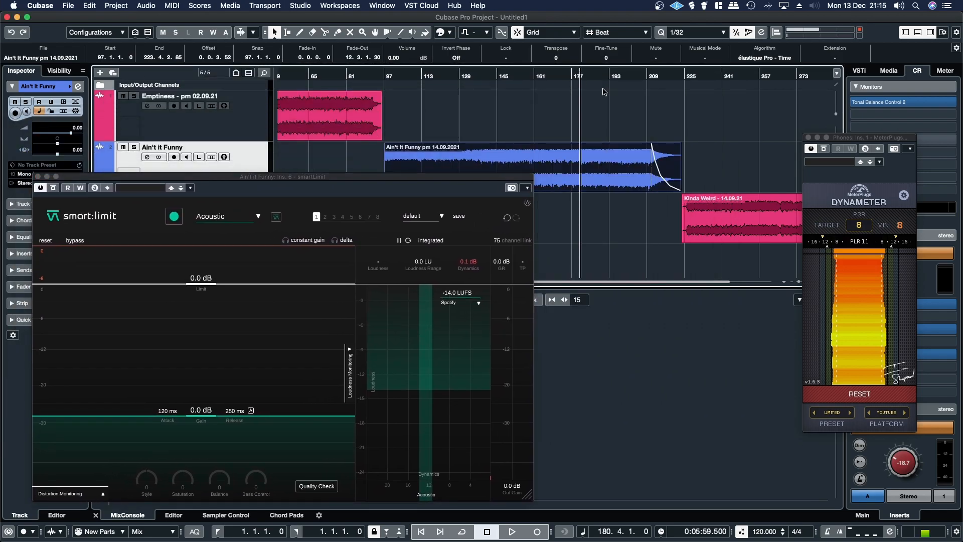
key("space")
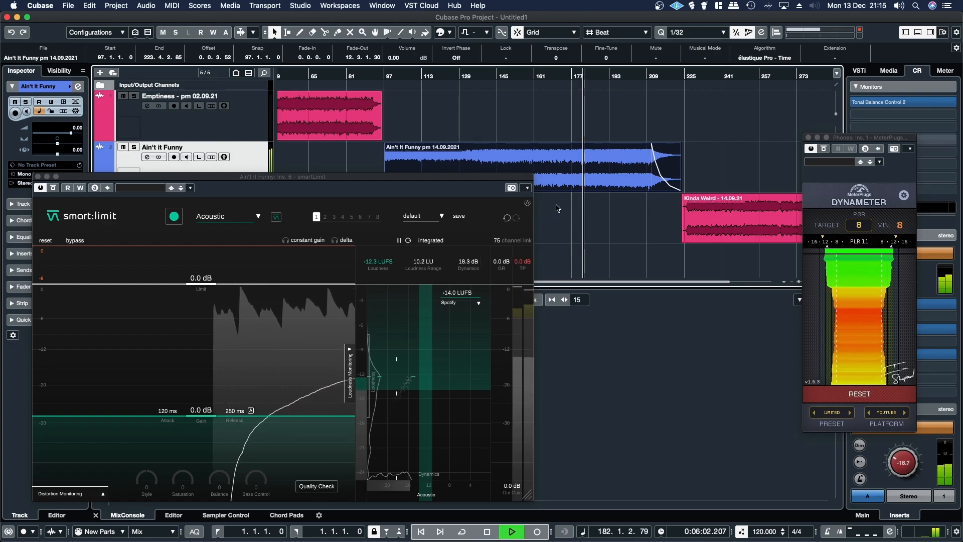
left_click(607, 79)
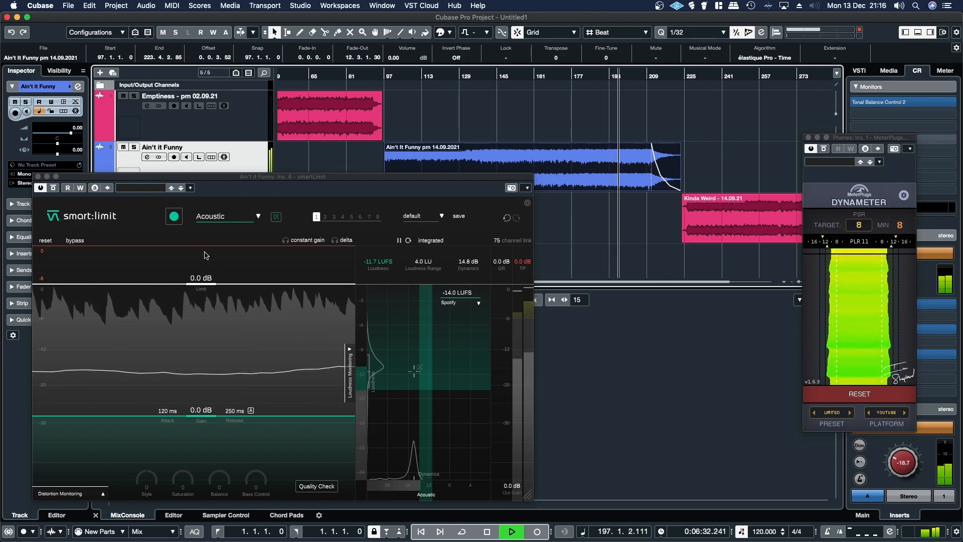
left_click(366, 243)
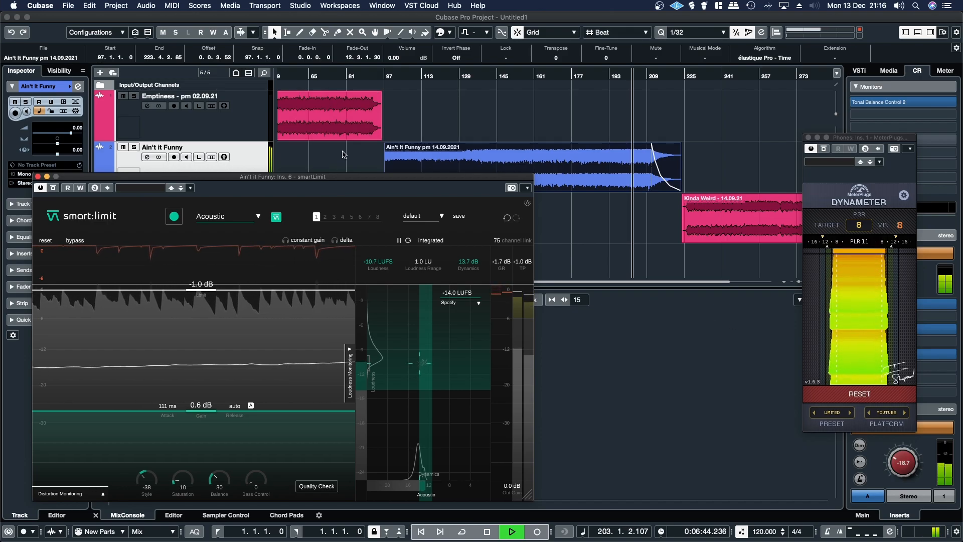
left_click_drag(326, 179, 331, 161)
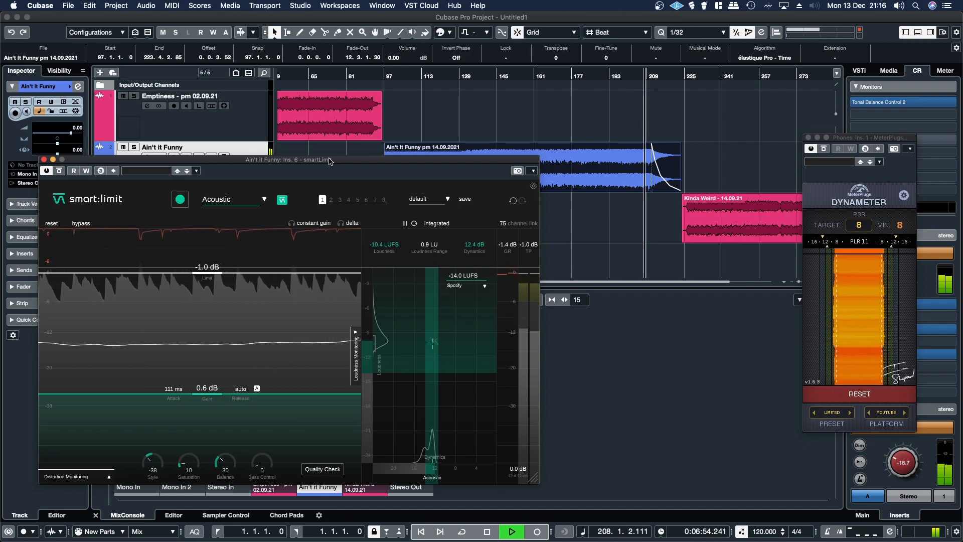
Compare Ain't it Funny with smartLimit bypassed and active, and return playback to about bar 158.
left_click(81, 224)
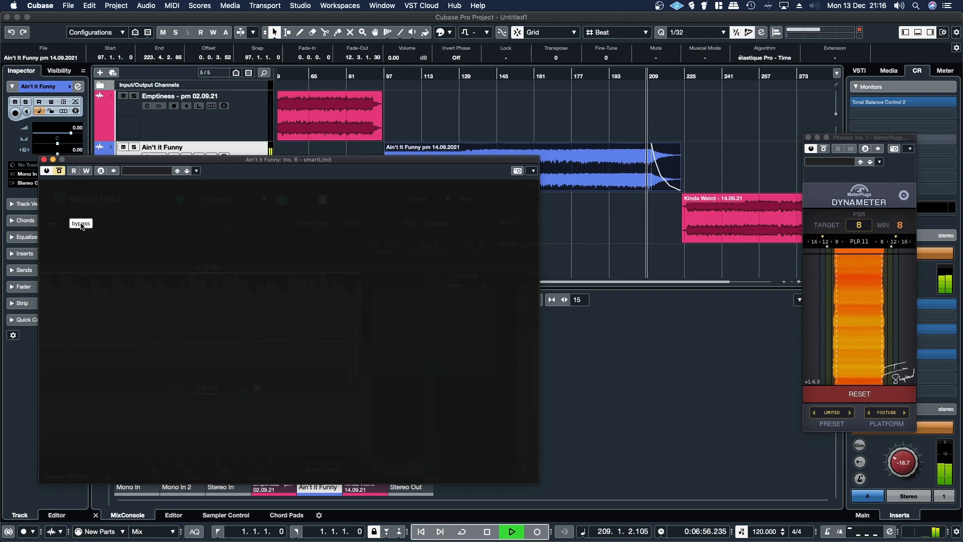
left_click(81, 223)
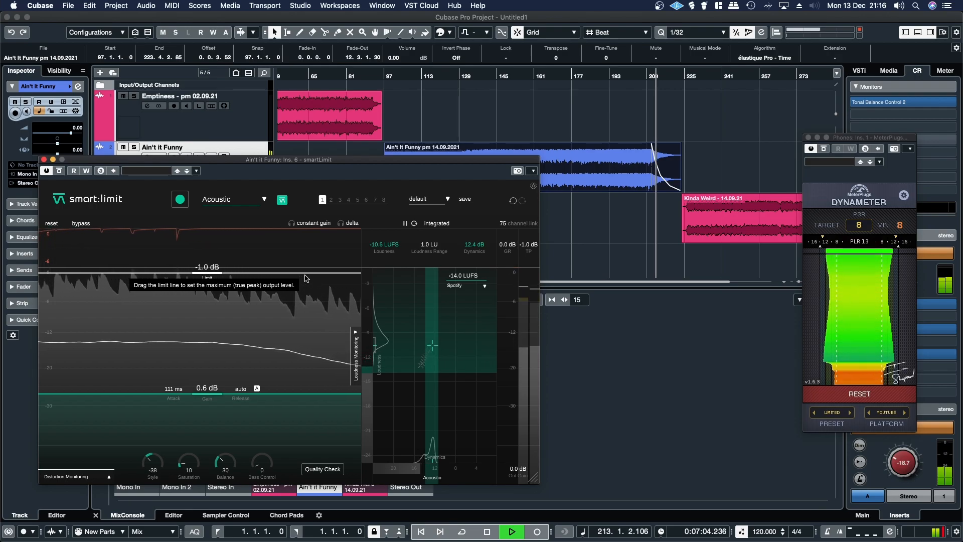
left_click(528, 76)
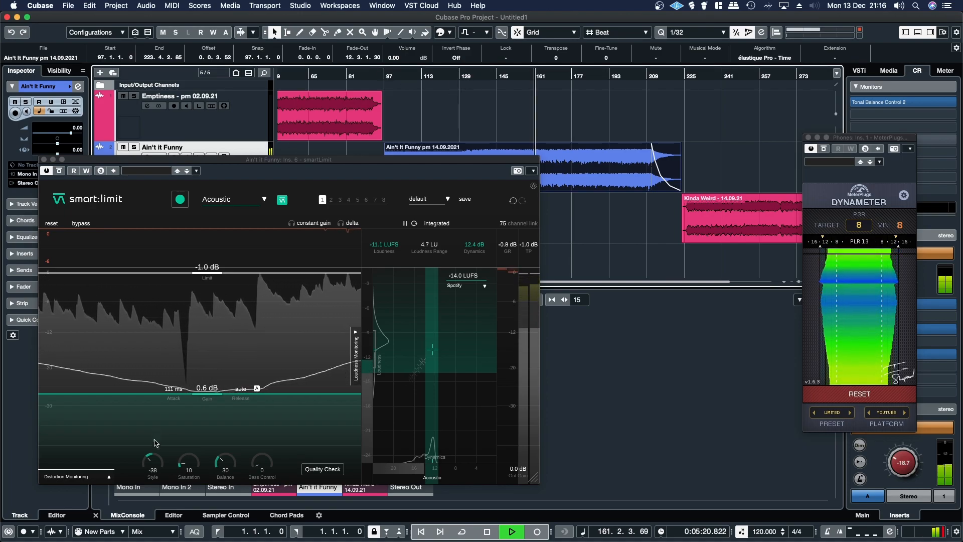
Set smartLimit's Saturation to 13, Style to -21 and Bass Control to 3 on Ain't it Funny.
left_click(188, 467)
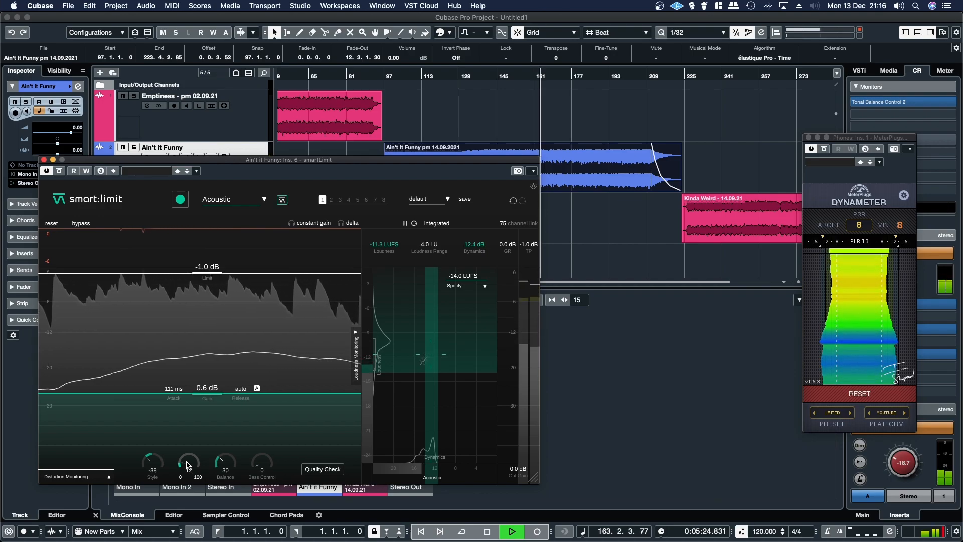
scroll(187, 462, "up", 1)
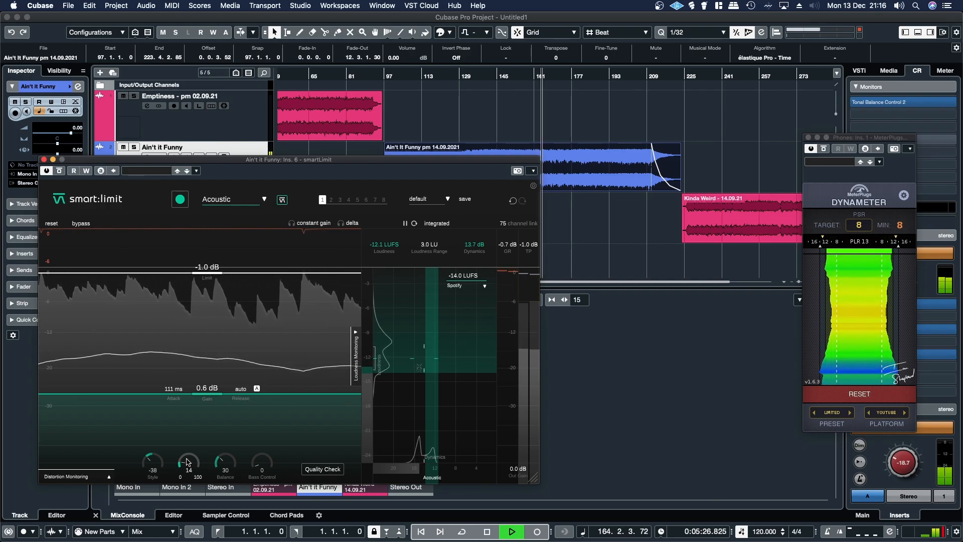
scroll(187, 462, "down", 1)
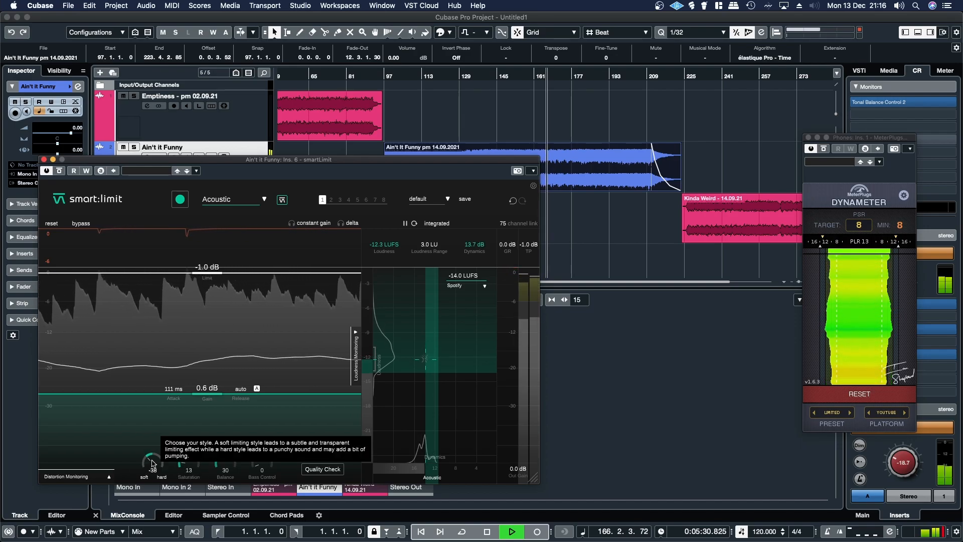
scroll(152, 464, "up", 4)
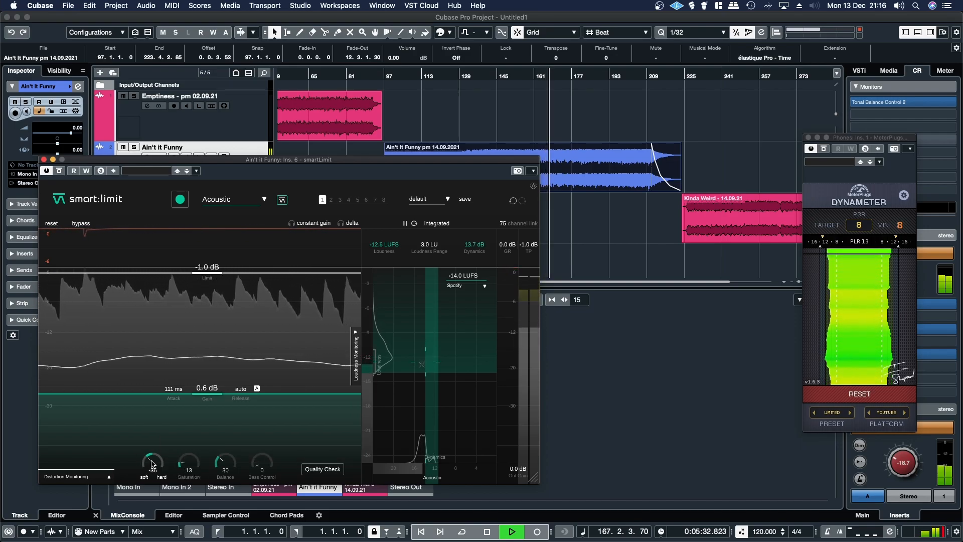
scroll(152, 462, "up", 8)
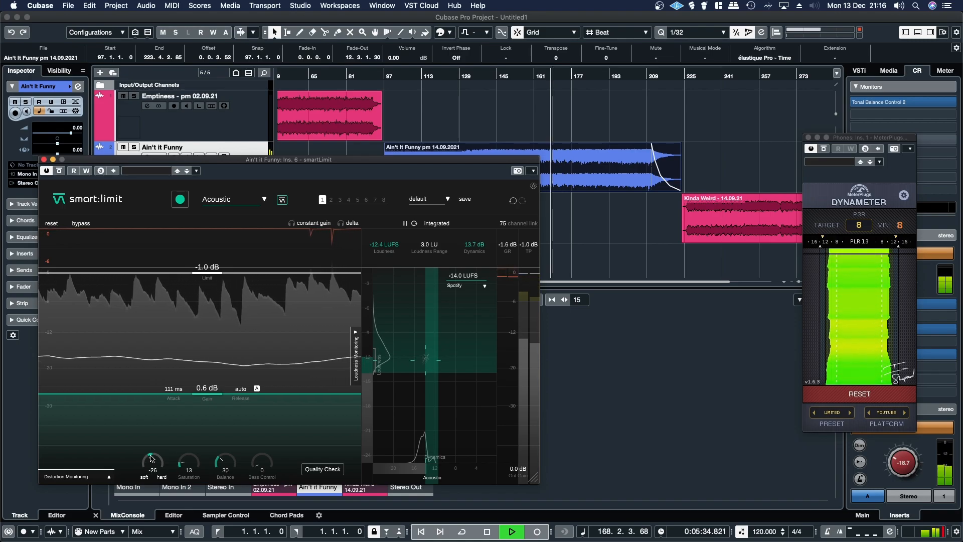
scroll(152, 458, "up", 5)
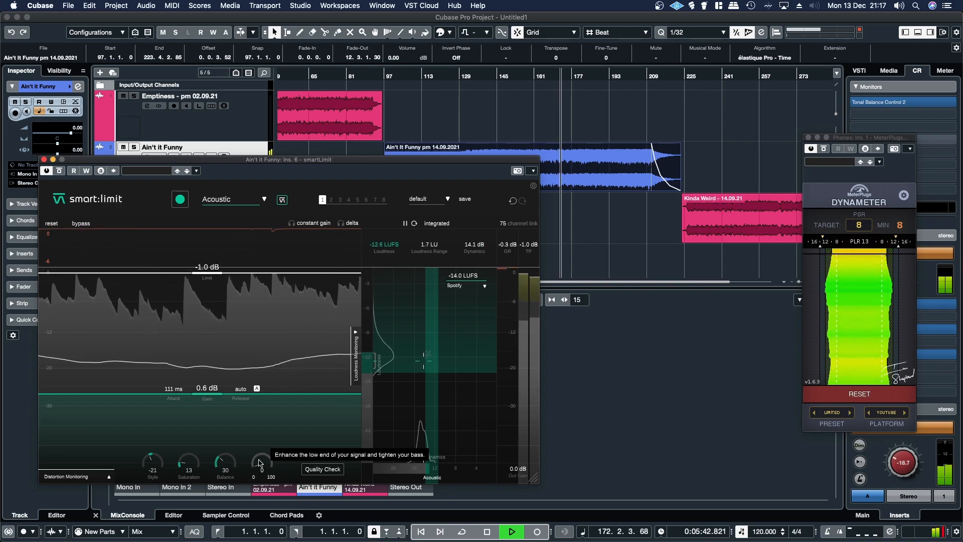
left_click_drag(263, 461, 263, 458)
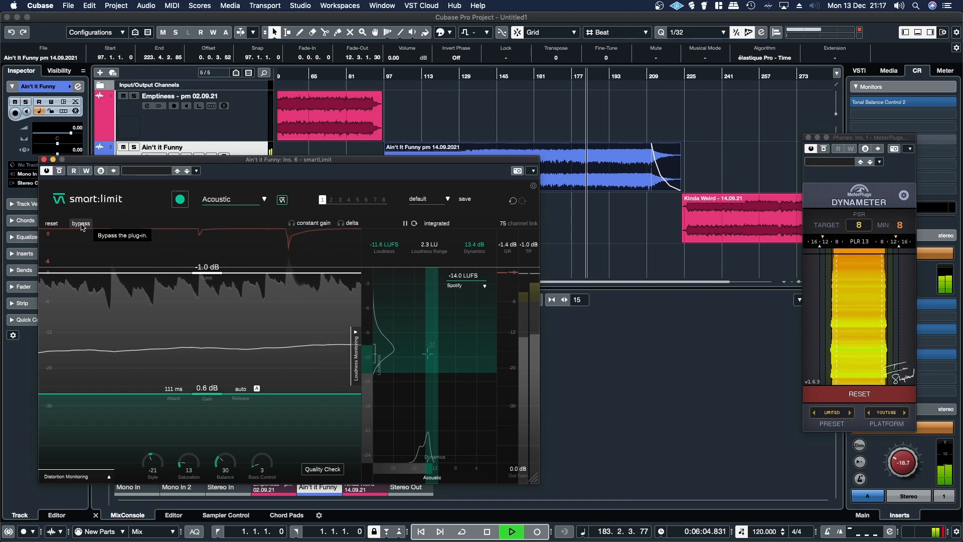
Reset the Dynameter readings and set smartLimit's Gain to 0.0 dB on Ain't it Funny.
left_click(859, 241)
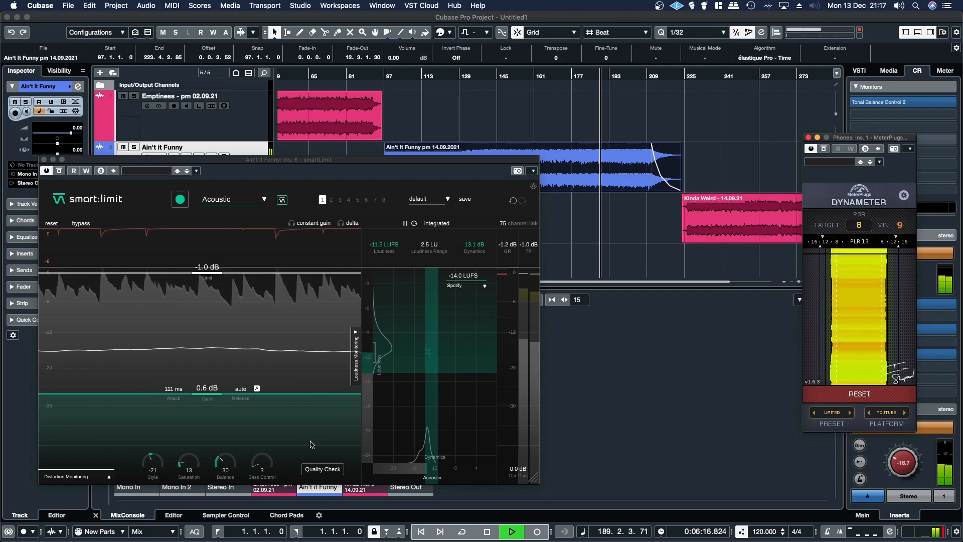
left_click(205, 397)
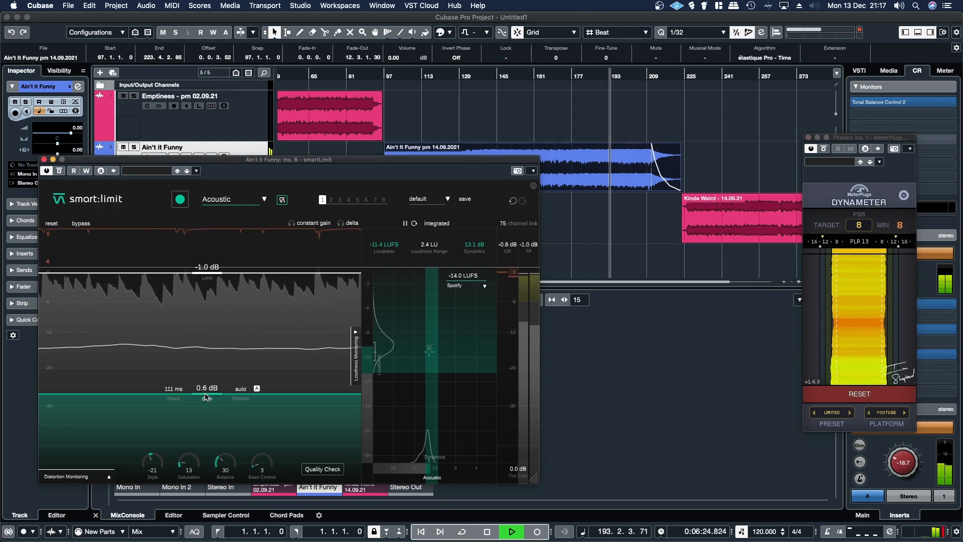
left_click_drag(205, 397, 204, 399)
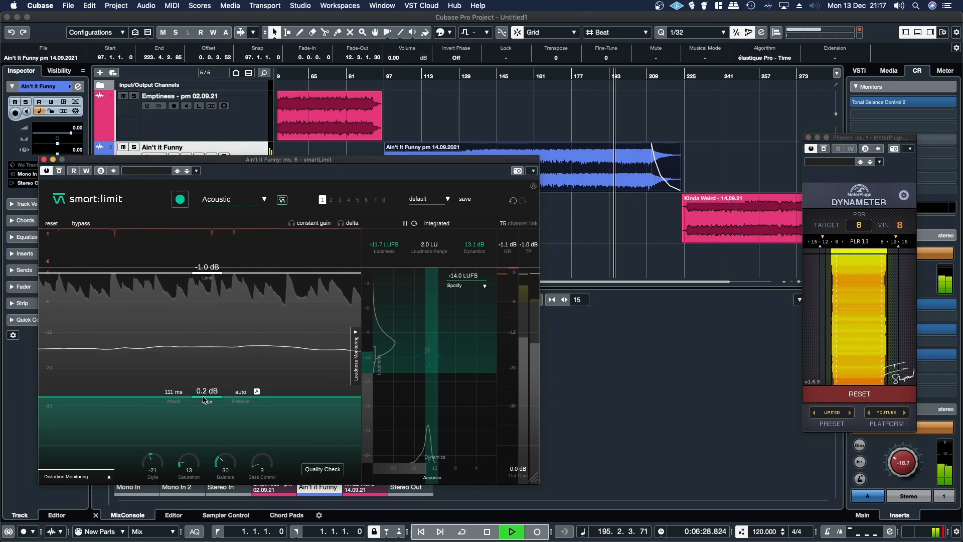
left_click_drag(203, 400, 203, 401)
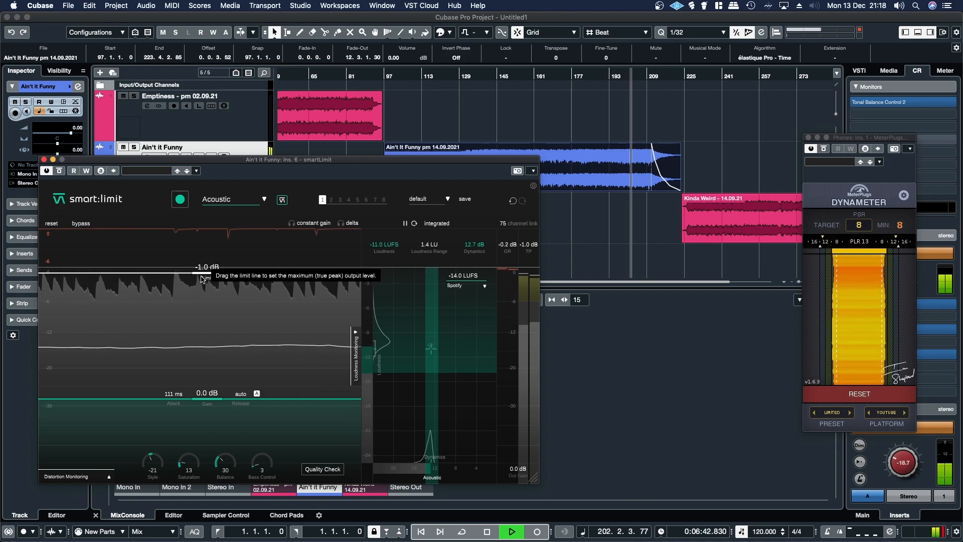
Set smartLimit's Style to -15 and compare the end of Ain't it Funny with the limiter bypassed and active.
left_click_drag(148, 465, 149, 460)
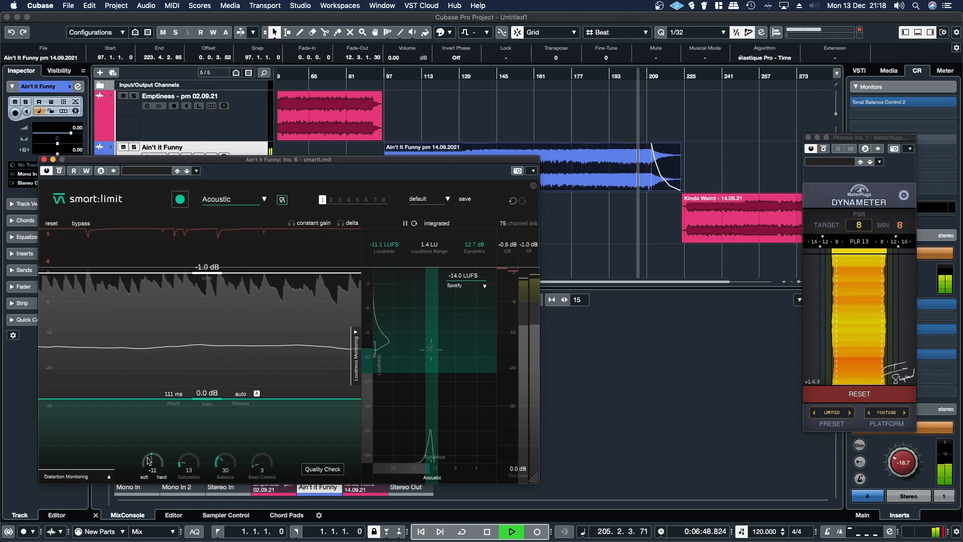
left_click_drag(149, 461, 149, 462)
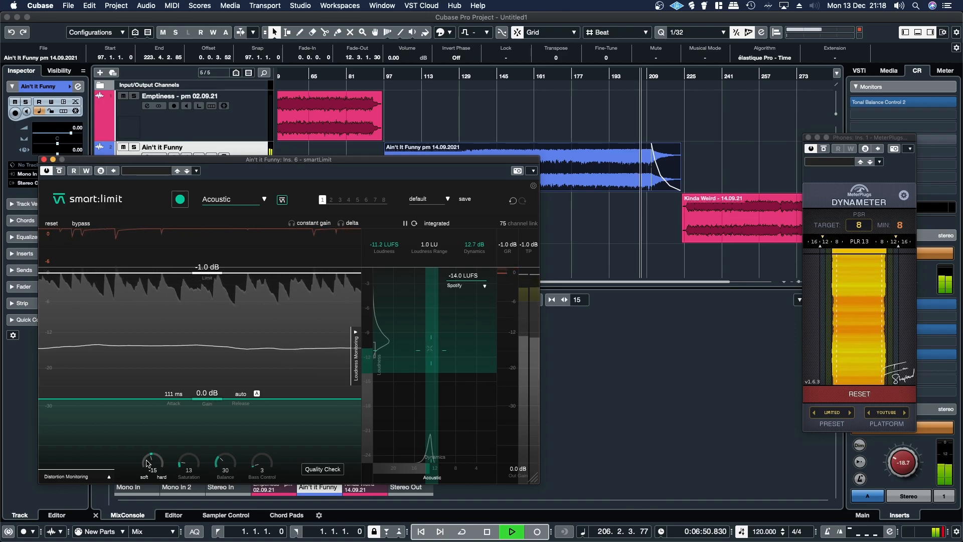
left_click(81, 223)
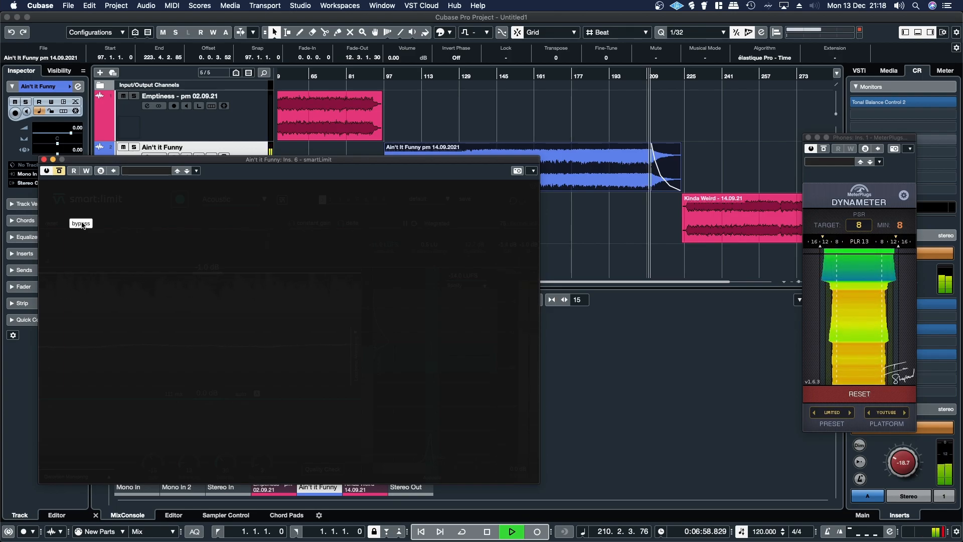
left_click(83, 224)
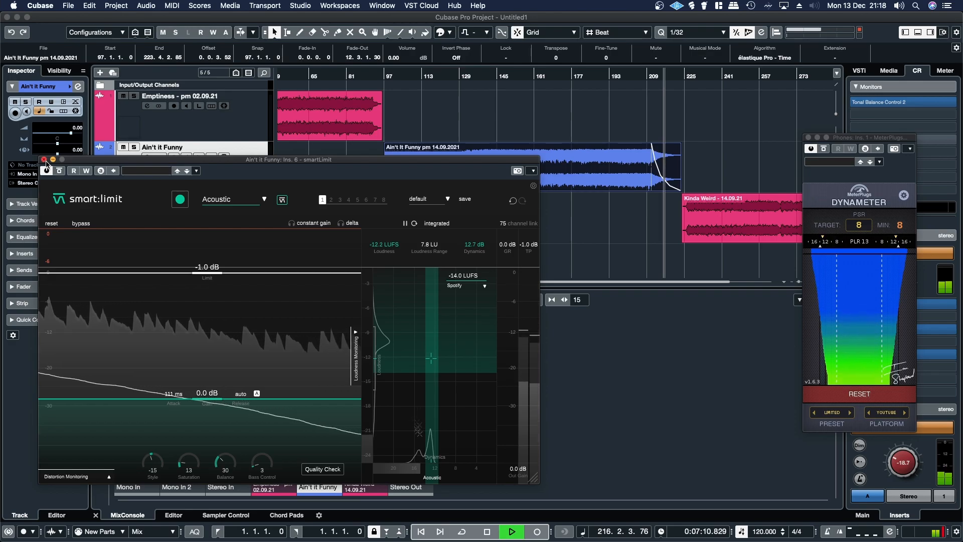
Stop playback, return to about bar 175 and switch smartLimit on Ain't it Funny to the Universal profile.
key("space")
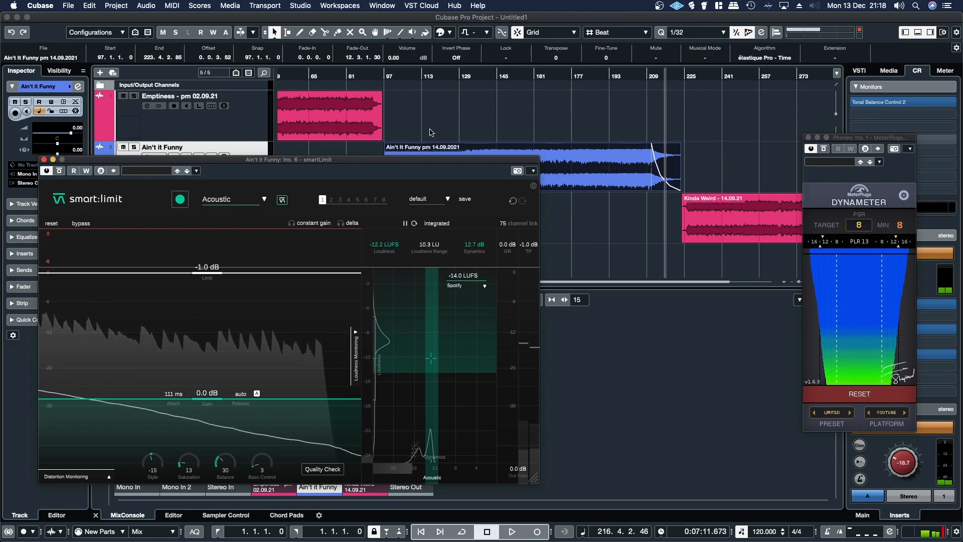
left_click(568, 75)
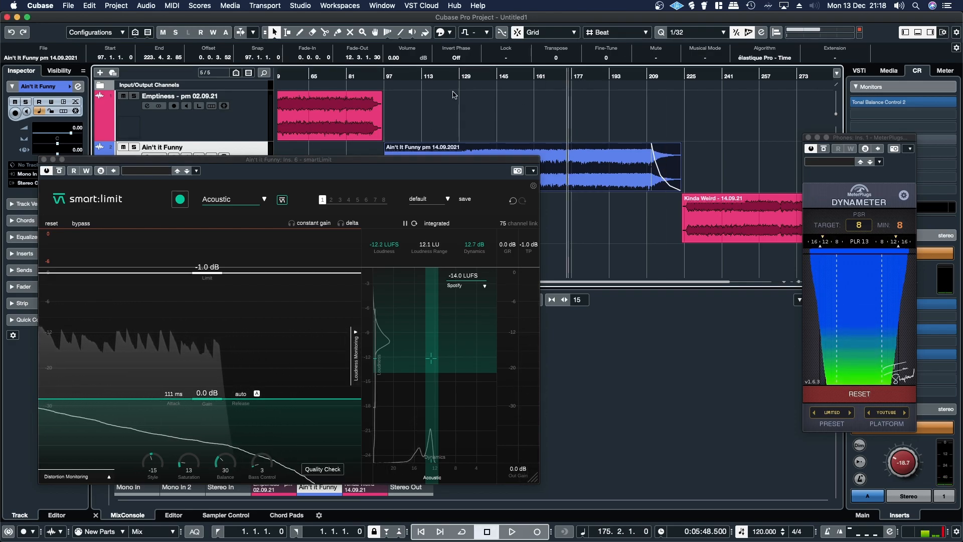
left_click(229, 200)
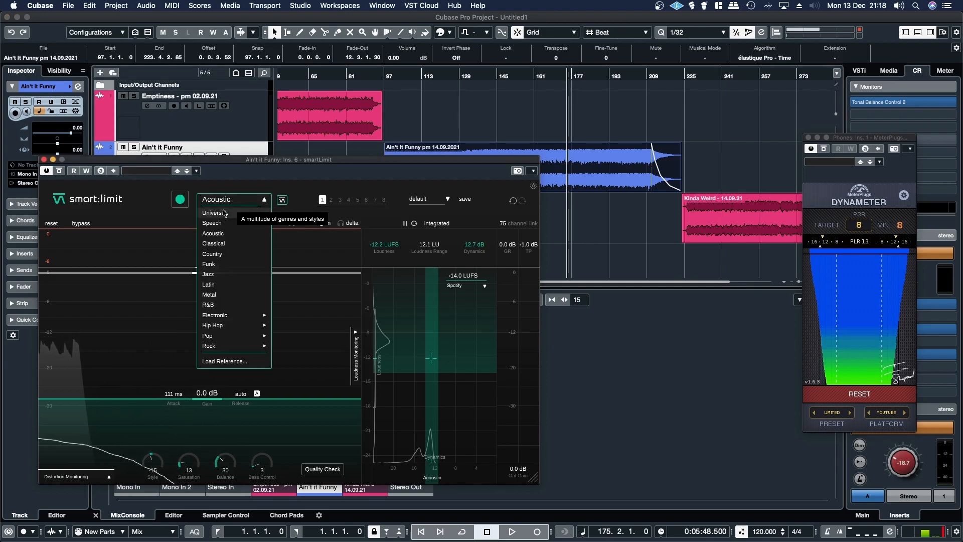
left_click(223, 213)
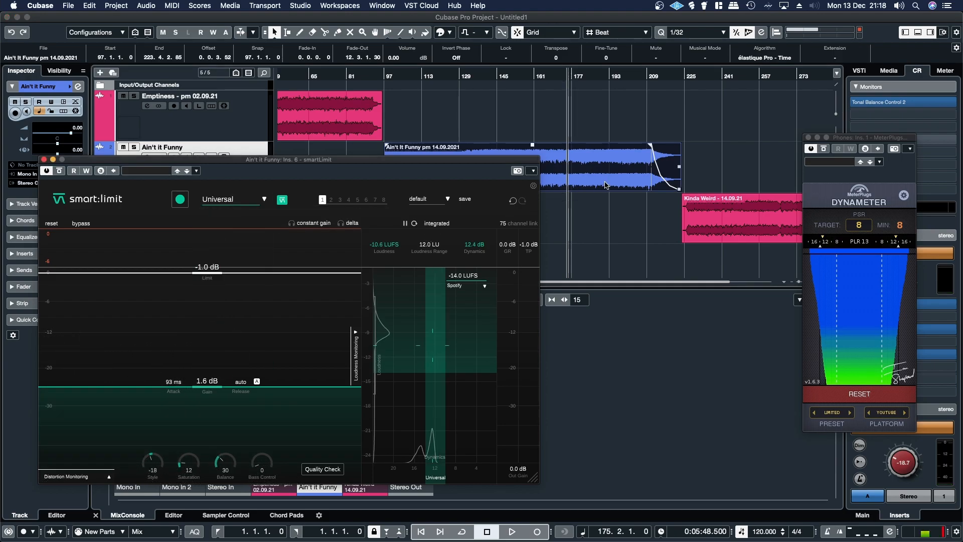
Play Ain't it Funny through to its end with the Universal settings while watching its PSR, and close smartLimit.
key("space")
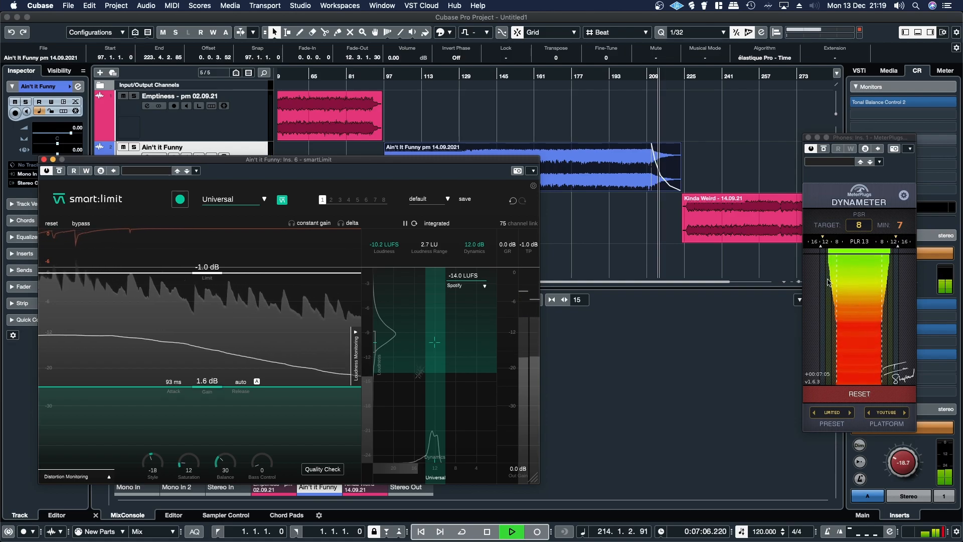
left_click(886, 404)
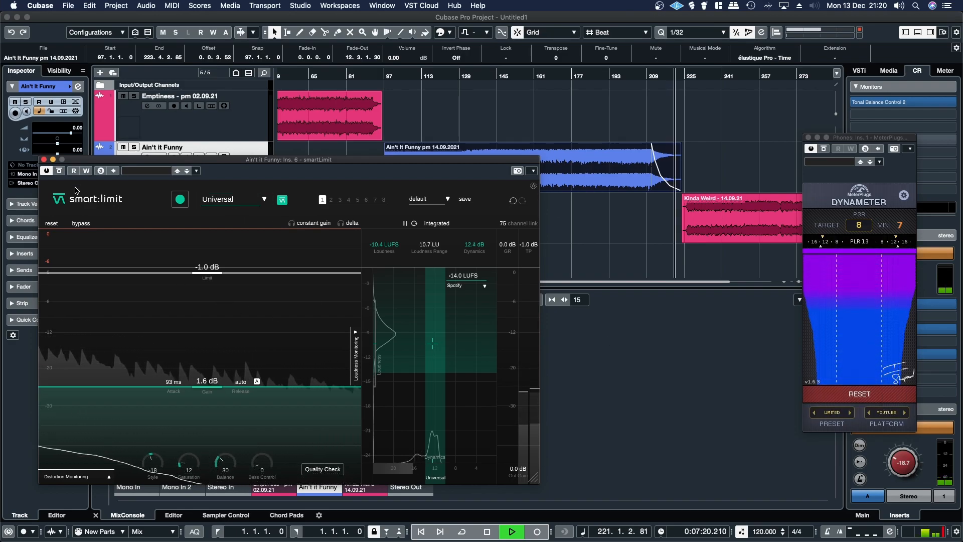
left_click(44, 159)
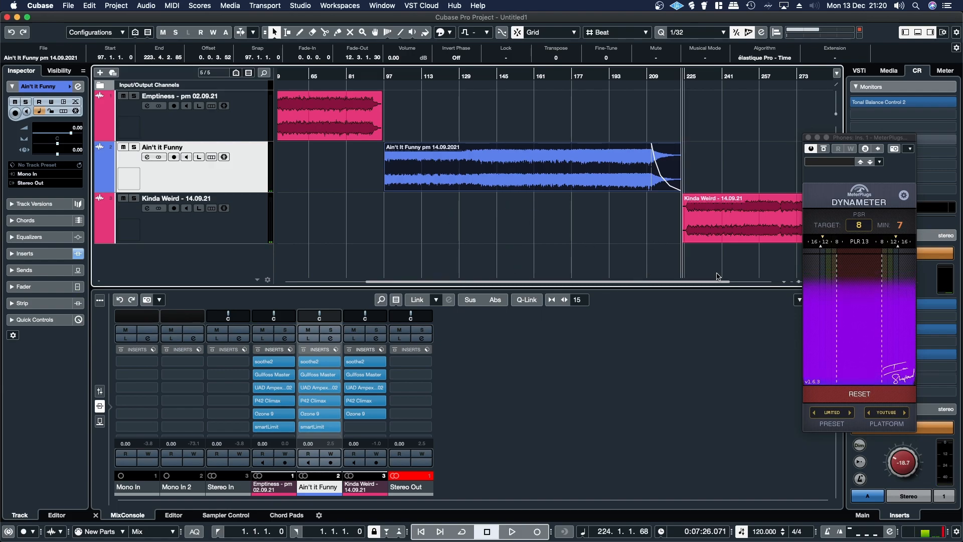
Bring the Kinda Weird clip into view, check the Ozone 9 modules on its track and close the plug-in.
left_click_drag(694, 284, 752, 289)
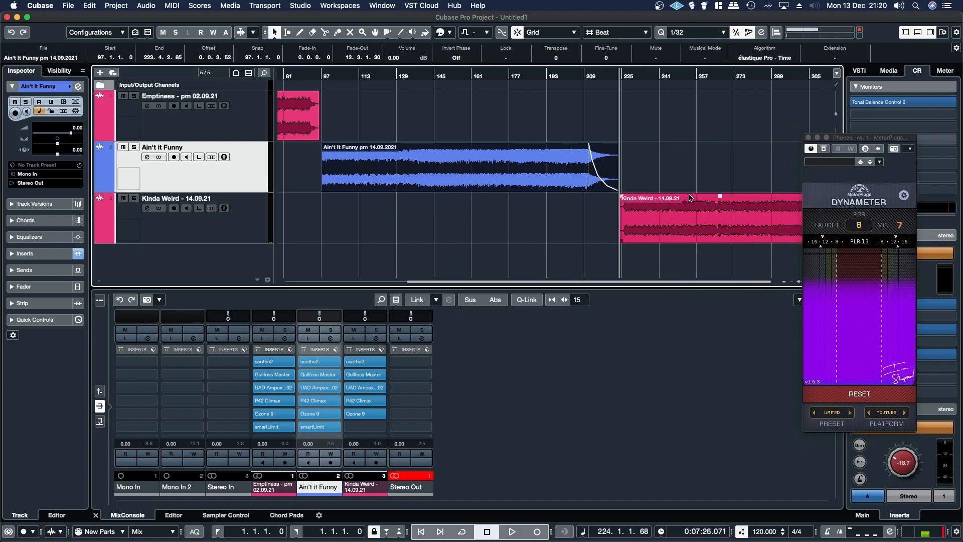
left_click(368, 417)
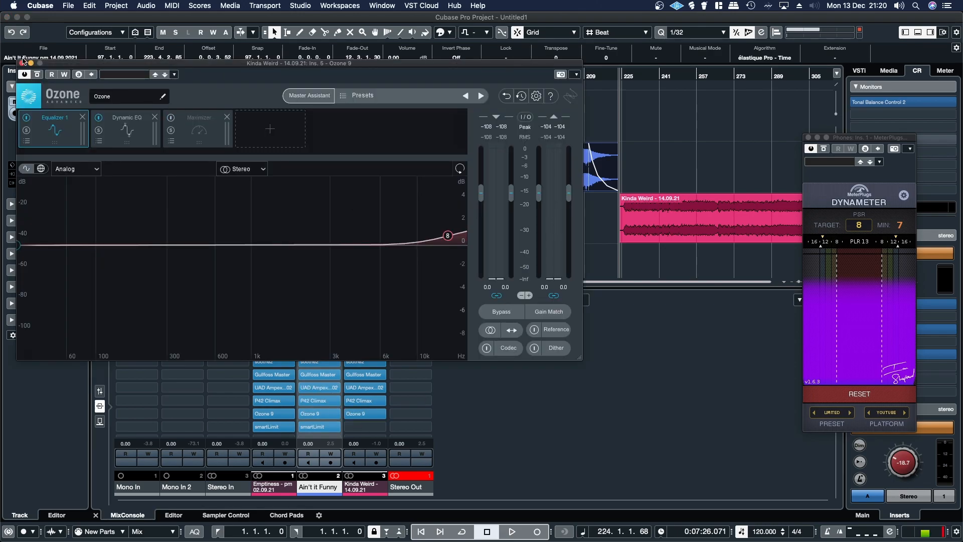
left_click(22, 63)
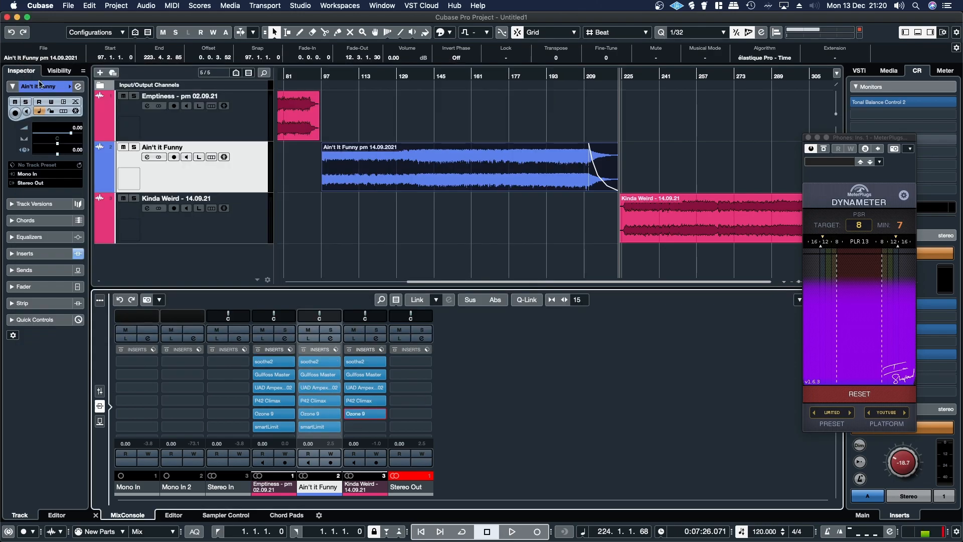
Insert smartLimit after Ozone 9 on the Kinda Weird track and choose the Pop | K-Pop profile.
left_click(377, 428)
left_click(397, 159)
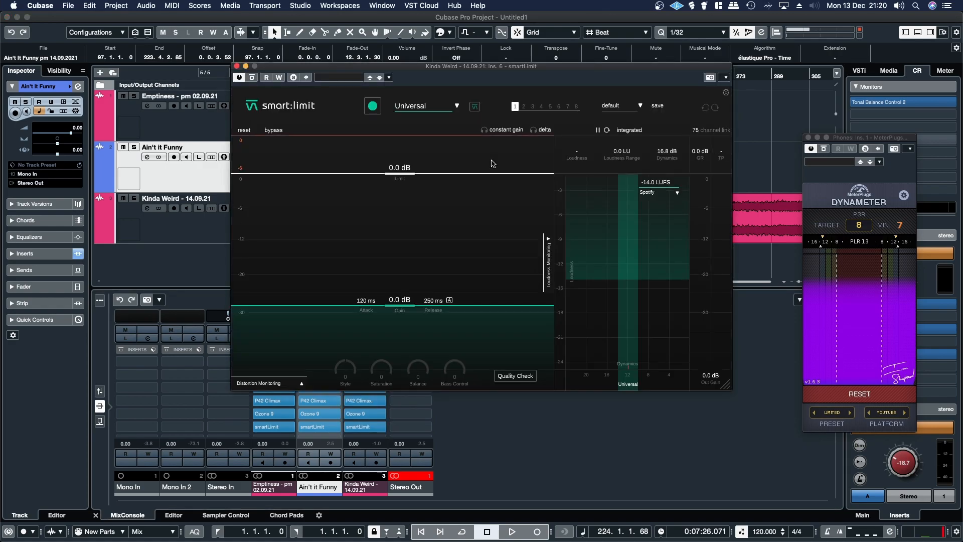
left_click_drag(470, 68, 415, 84)
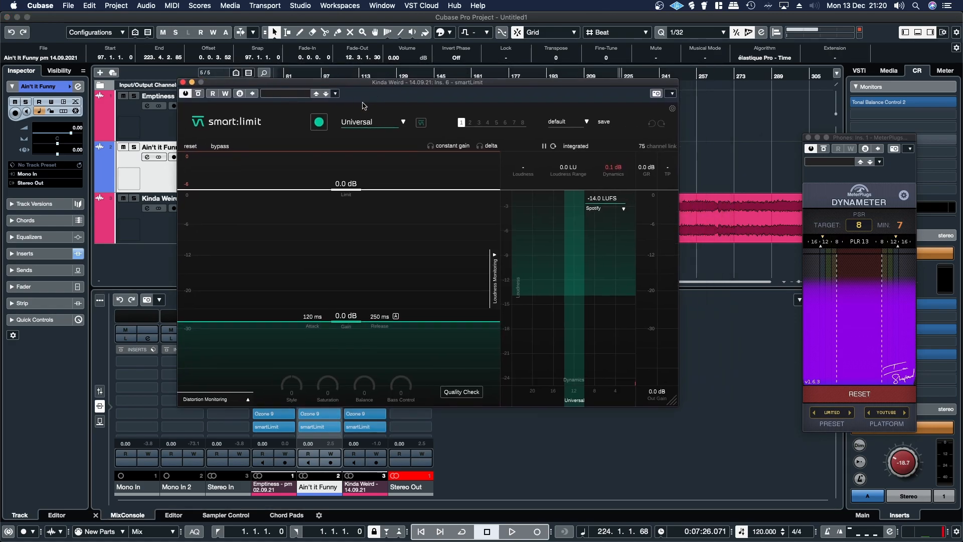
left_click(369, 125)
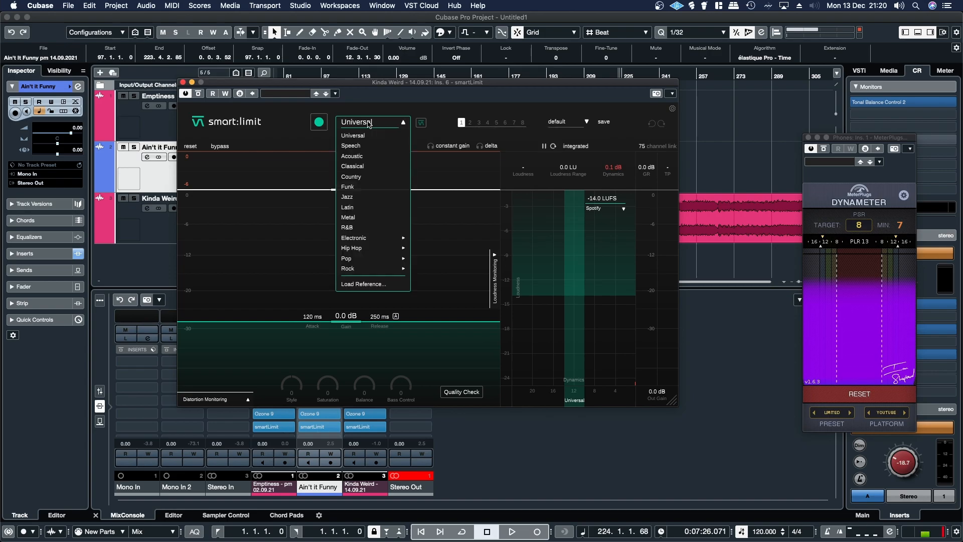
mouse_move(365, 249)
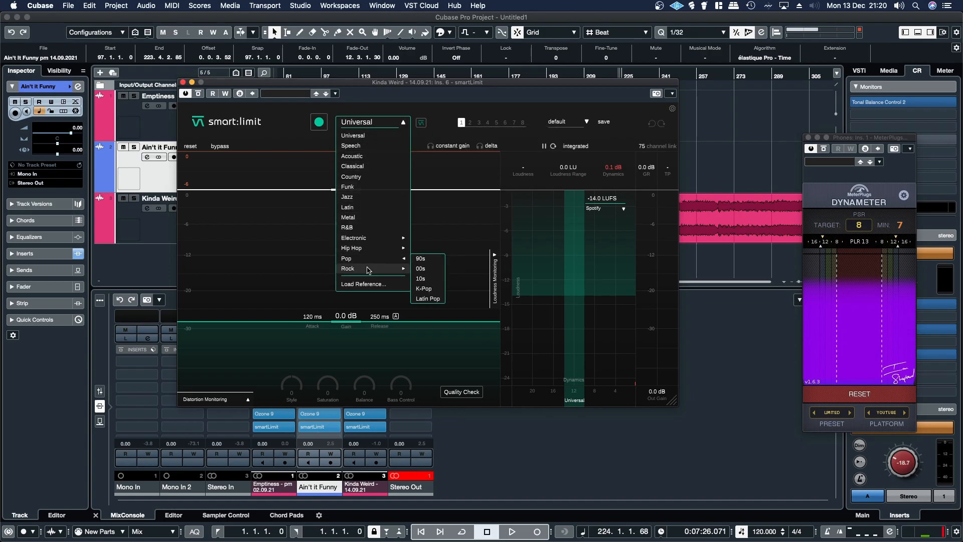
left_click(424, 289)
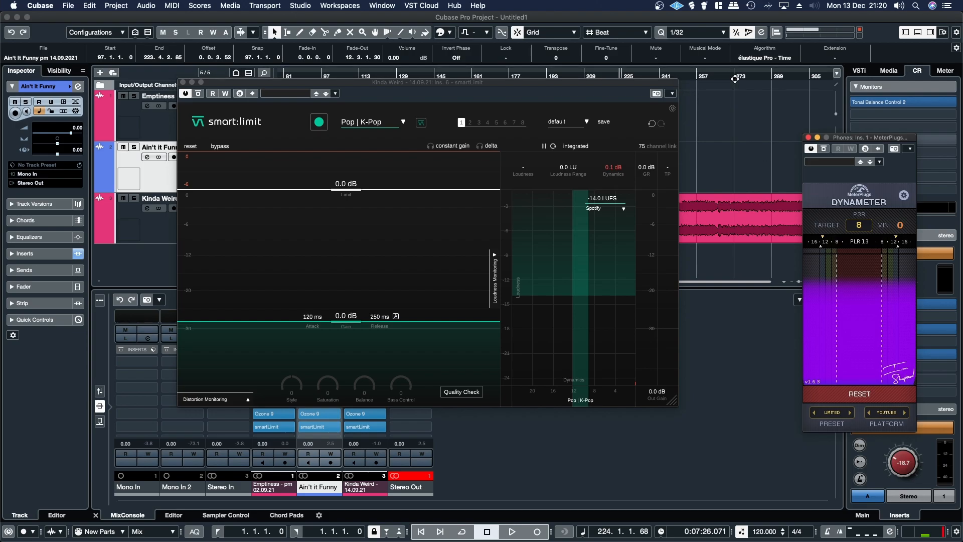
Play Kinda Weird from about bar 252 and move the smartLimit window clear of the song's clip.
left_click(686, 76)
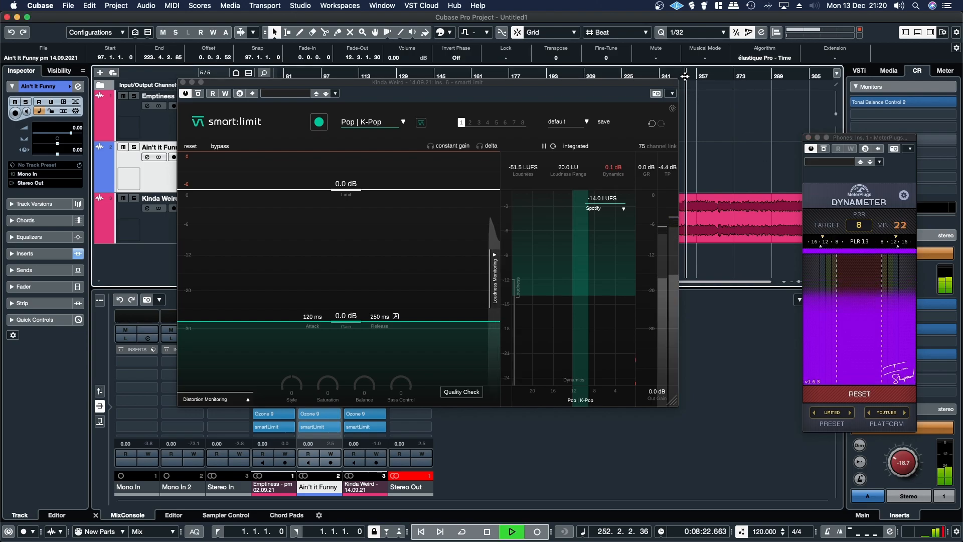
left_click_drag(577, 87, 481, 92)
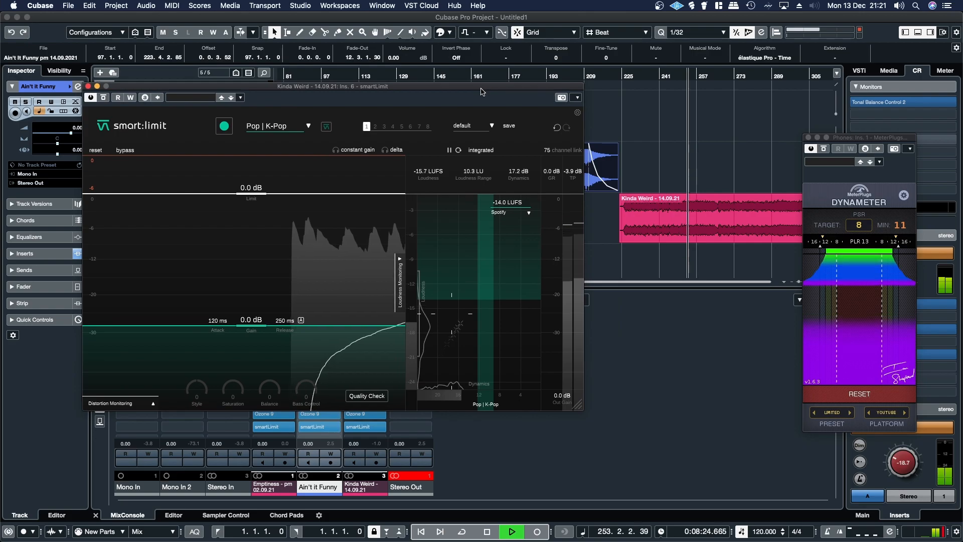
Play Kinda Weird from about bar 249 so smartLimit learns its settings, and check the Ozone 9 modules on its track.
left_click(680, 77)
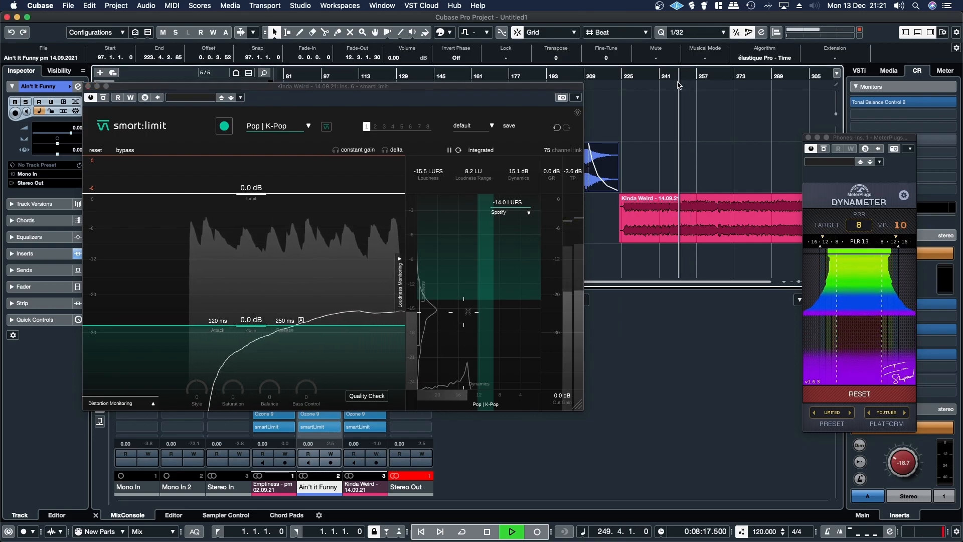
left_click(291, 180)
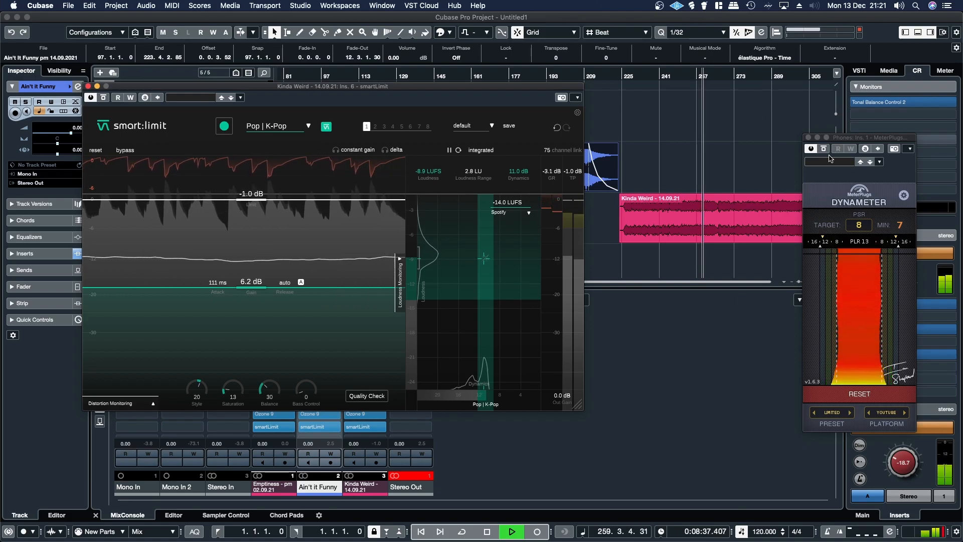
left_click(378, 412)
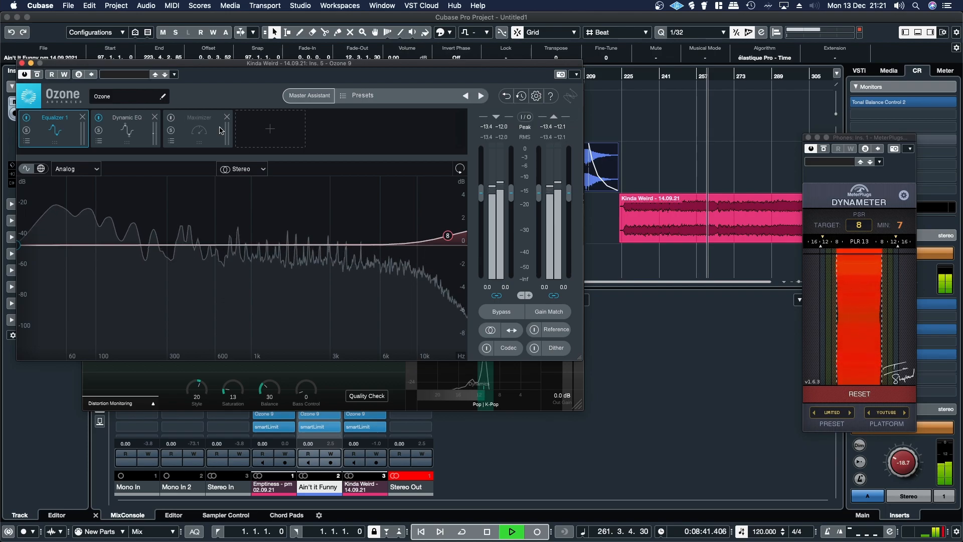
left_click(23, 64)
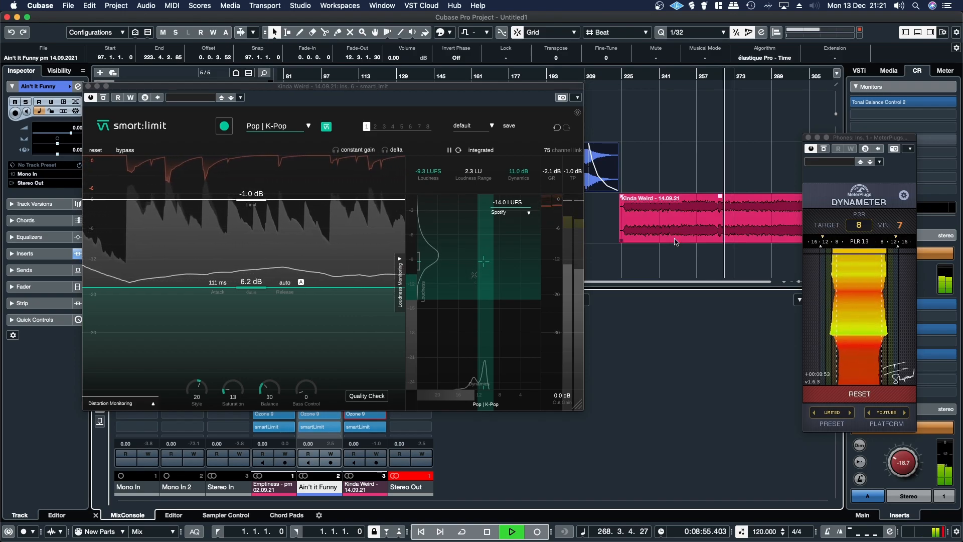
Compare Kinda Weird with smartLimit bypassed and active, first at full level and again with constant gain enabled.
left_click(130, 151)
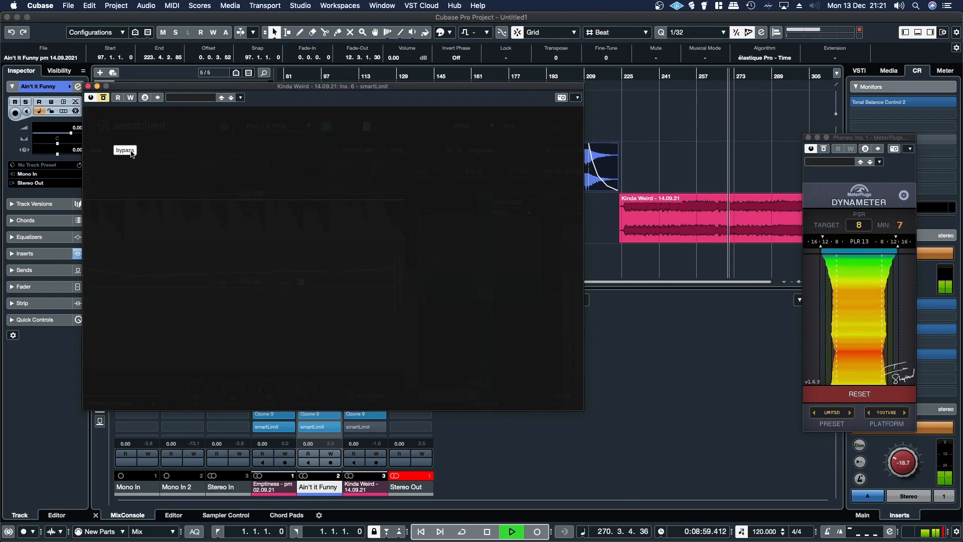
left_click(125, 151)
key("space")
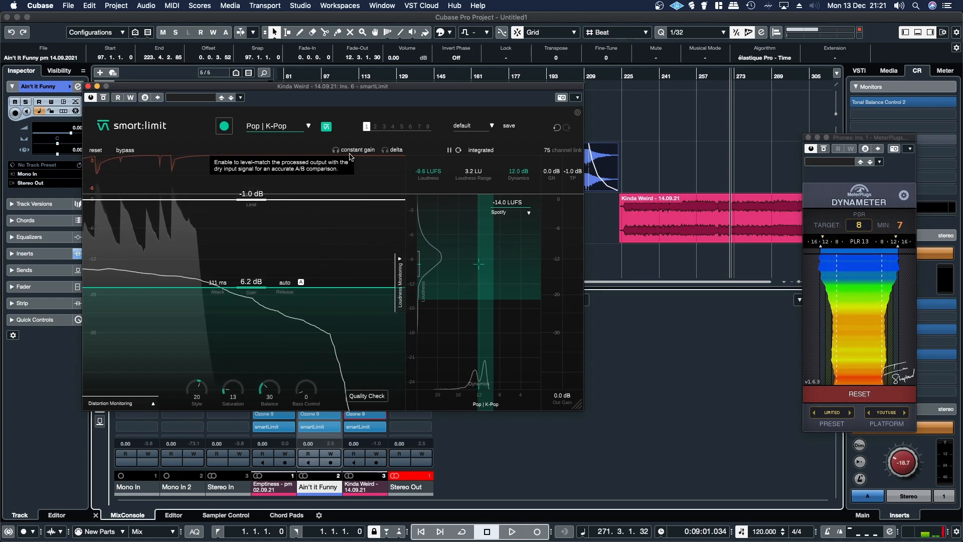
key("space")
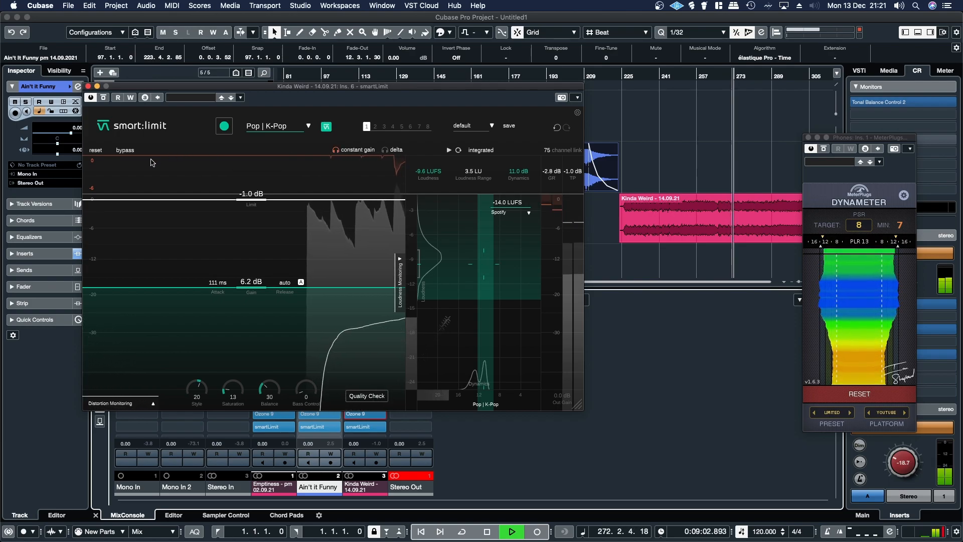
left_click(125, 150)
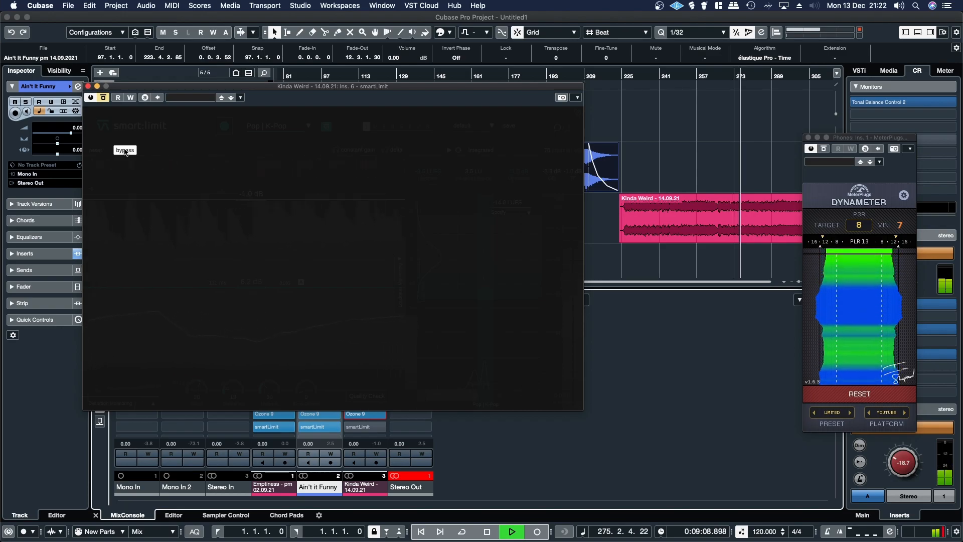
left_click(125, 151)
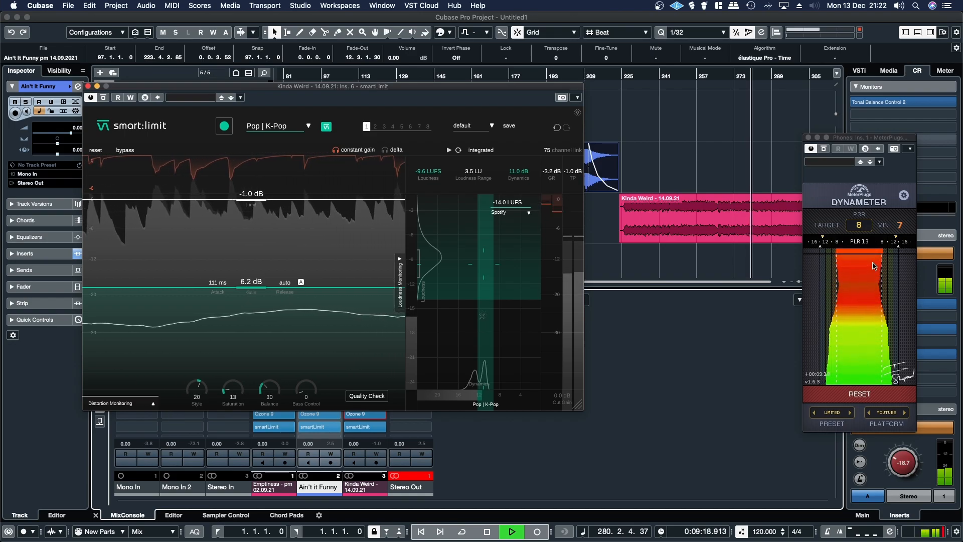
Show smartLimit's distortion monitoring and switch the Kinda Weird profile to Acoustic.
left_click(120, 405)
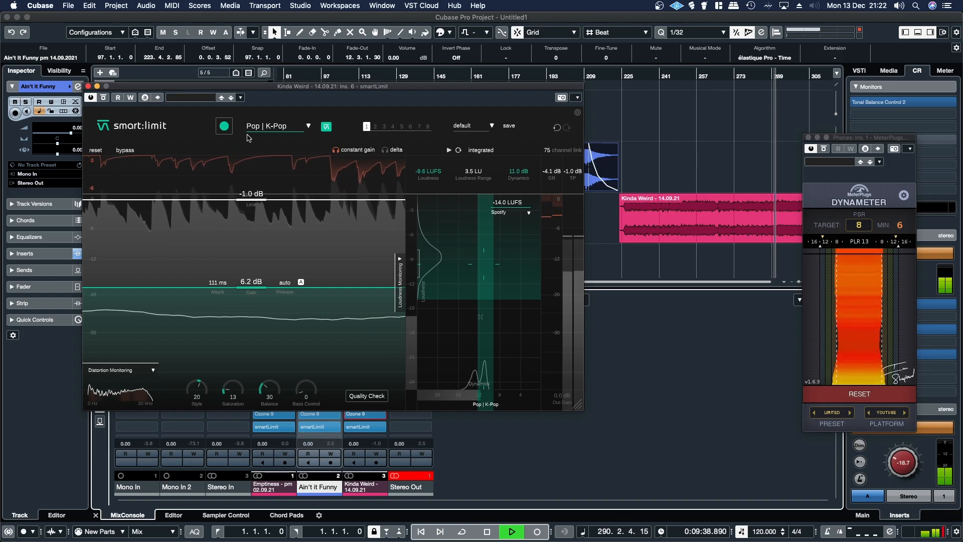
left_click(270, 128)
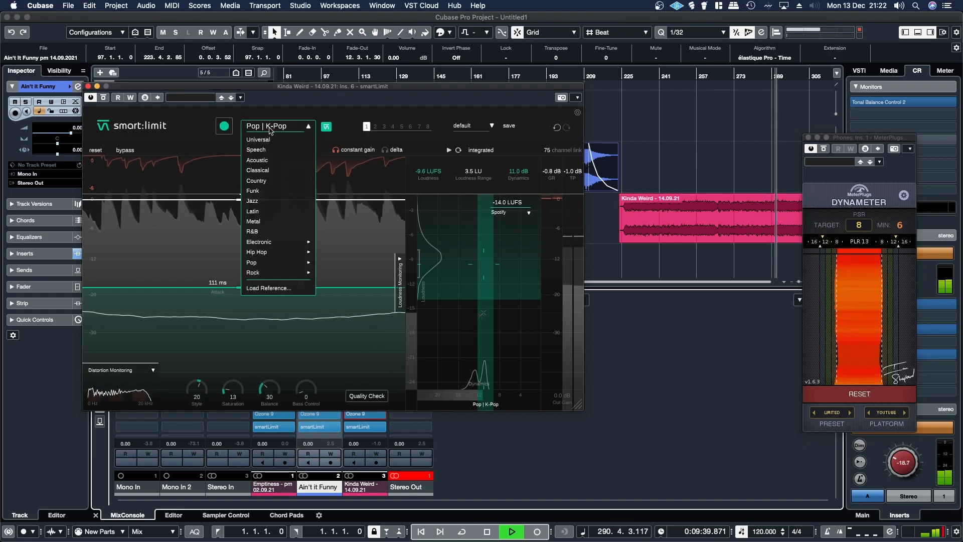
left_click(258, 160)
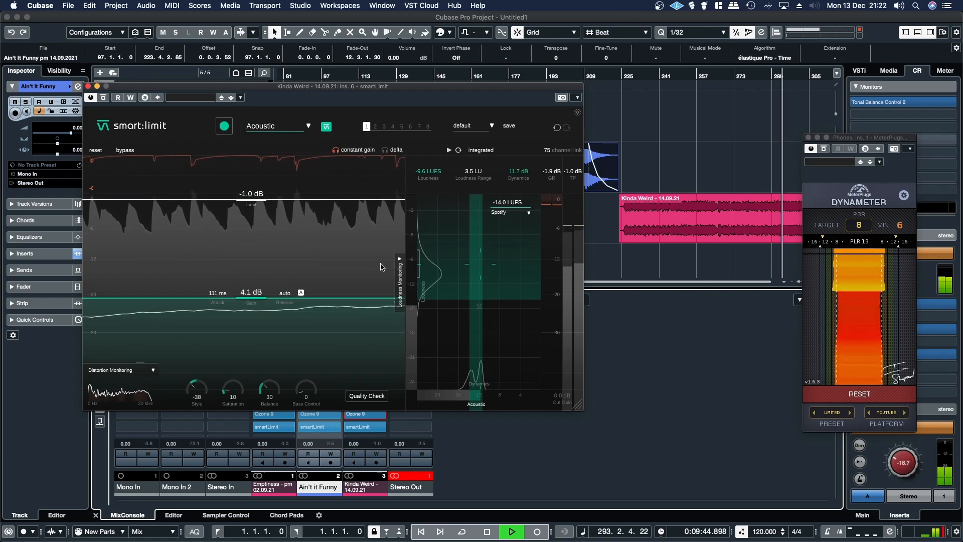
Restart Dynameter's minimum PSR reading, set smartLimit's Saturation to 12 and play Kinda Weird through to its end.
left_click(810, 248)
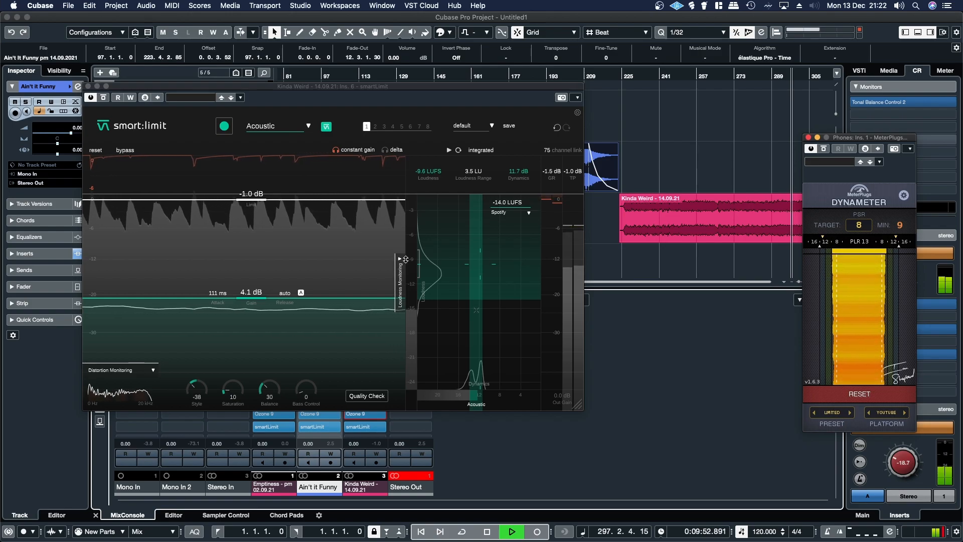
left_click_drag(232, 391, 231, 389)
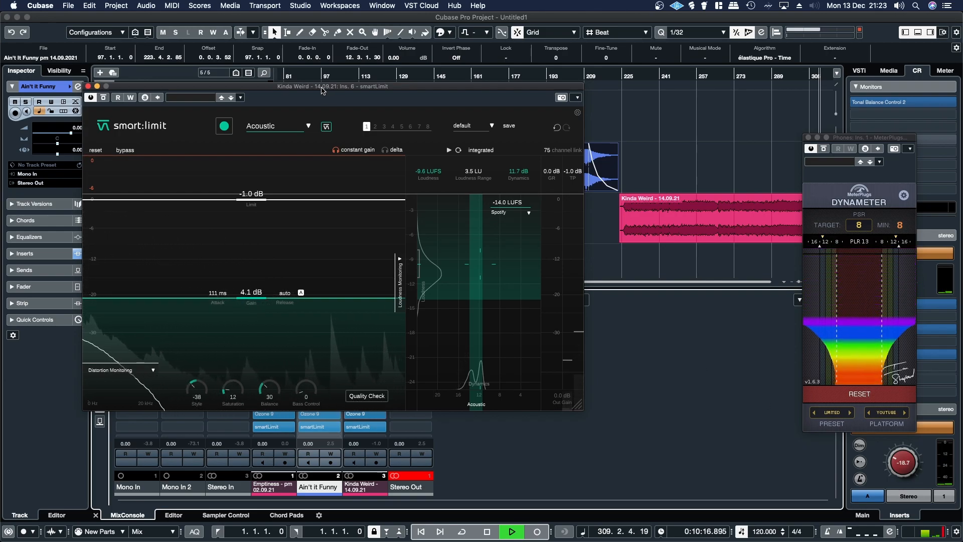
left_click_drag(351, 86, 429, 85)
key("space")
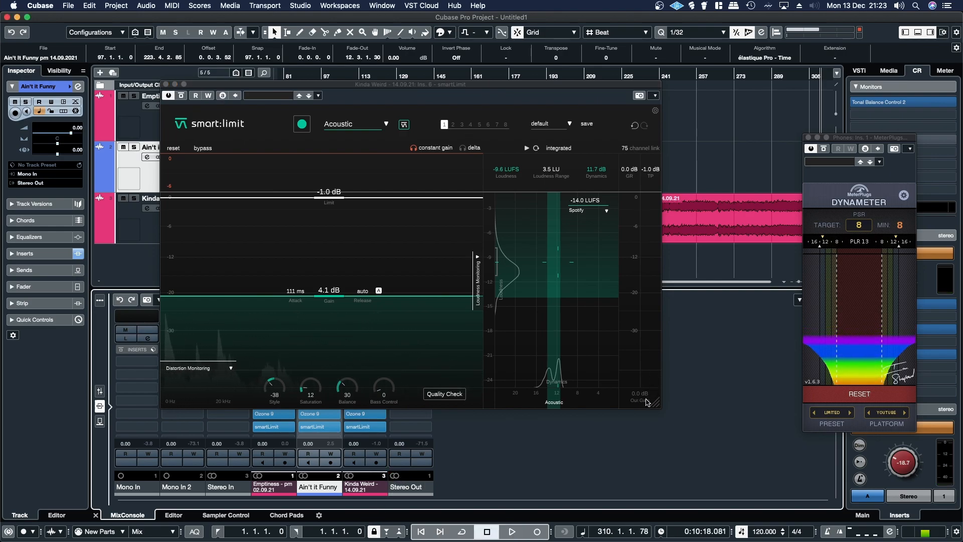
left_click(345, 129)
mouse_move(334, 270)
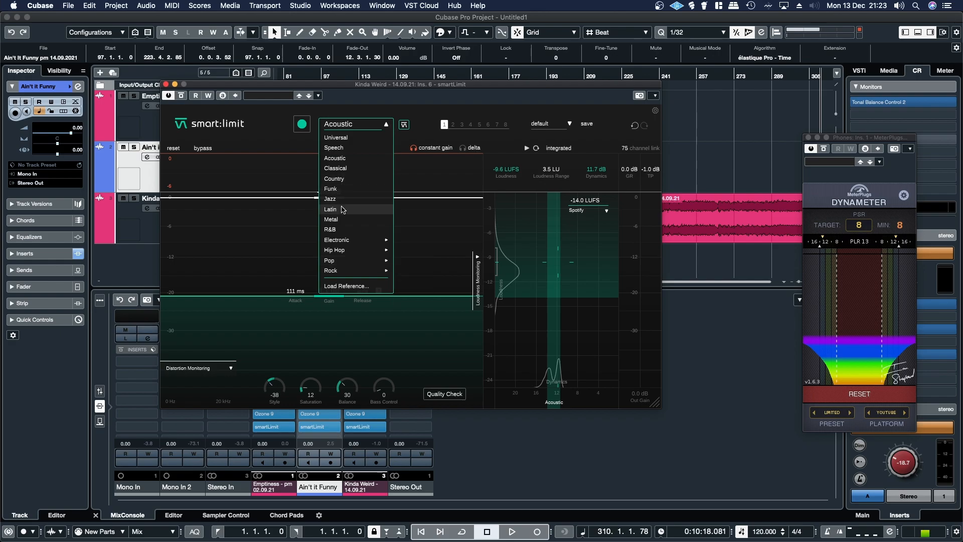
left_click(383, 127)
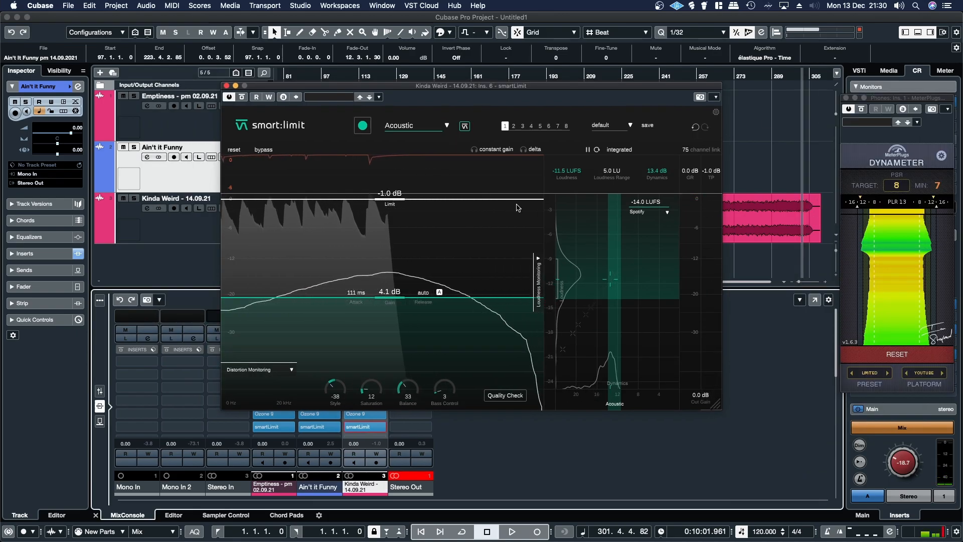
Reset Dynameter's minimum PSR reading and place its window right beside the smartLimit window.
left_click(951, 170)
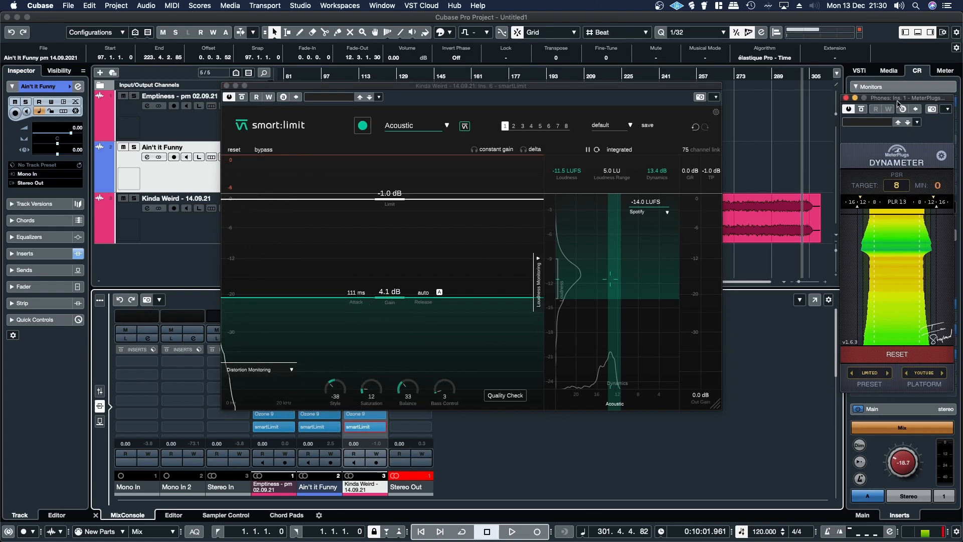
left_click_drag(898, 102, 799, 95)
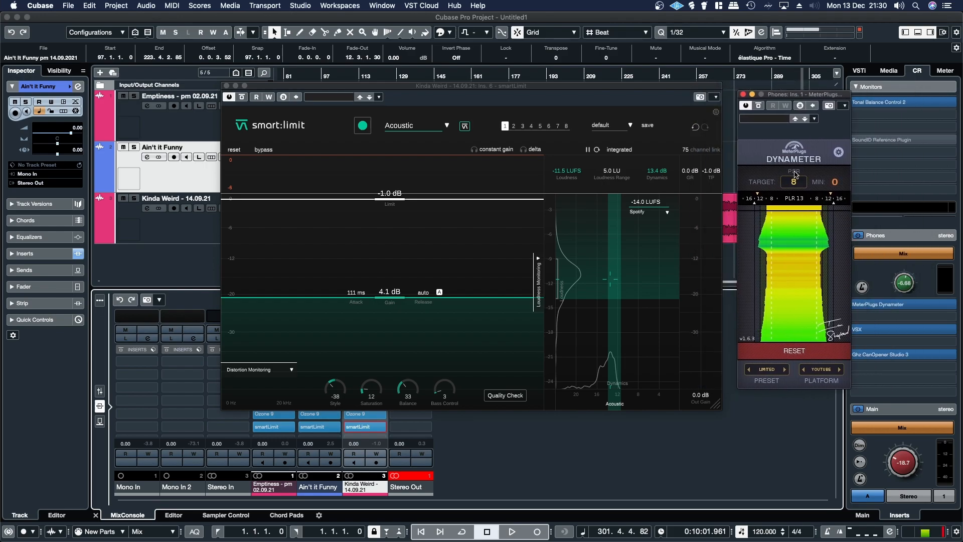
left_click(662, 172)
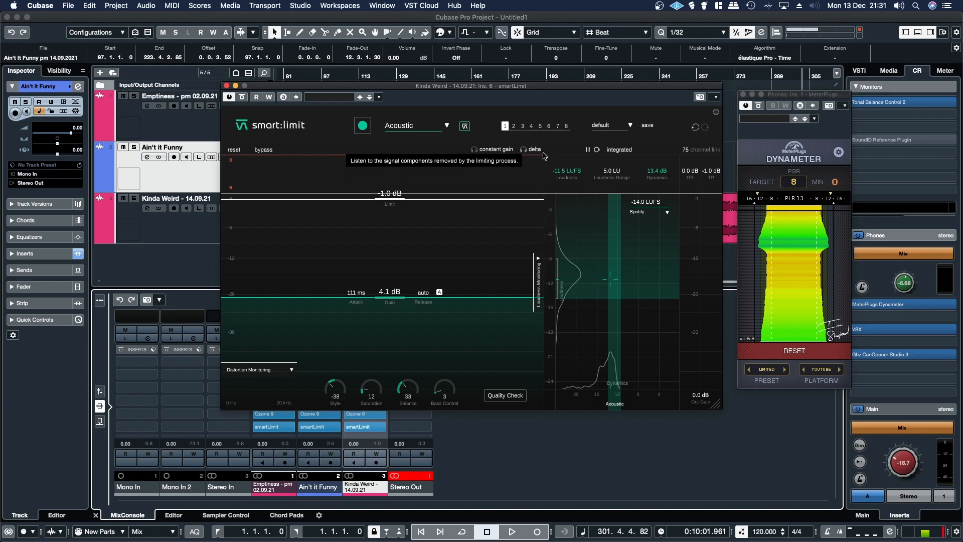
left_click(433, 126)
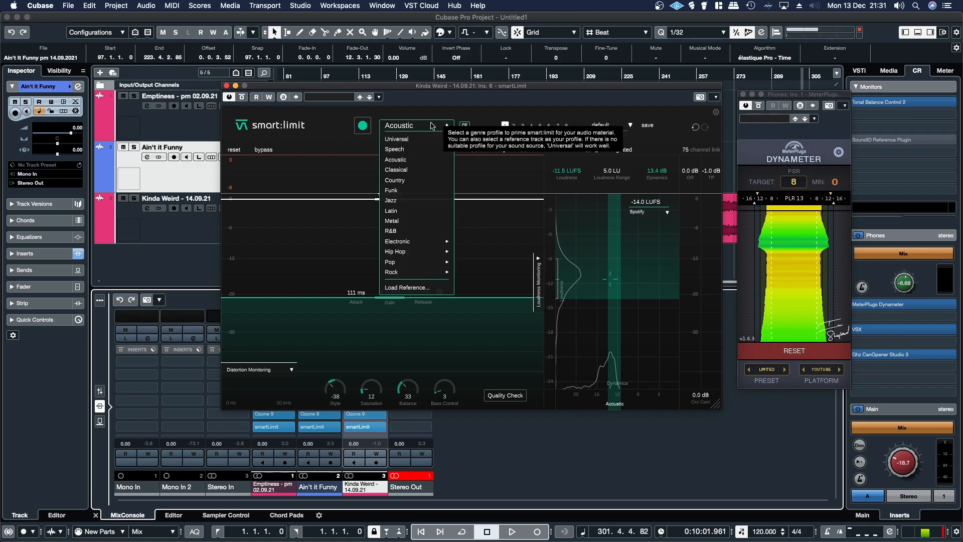
left_click(431, 126)
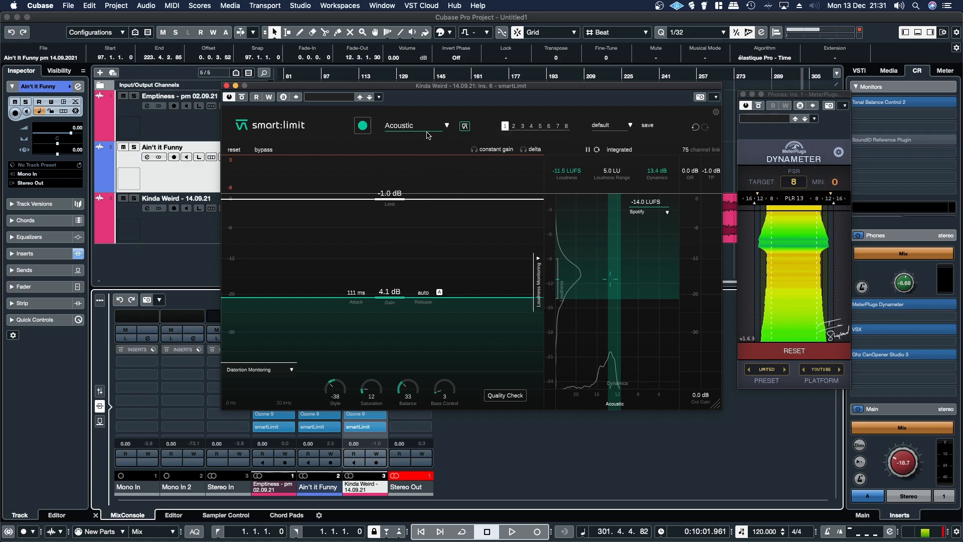